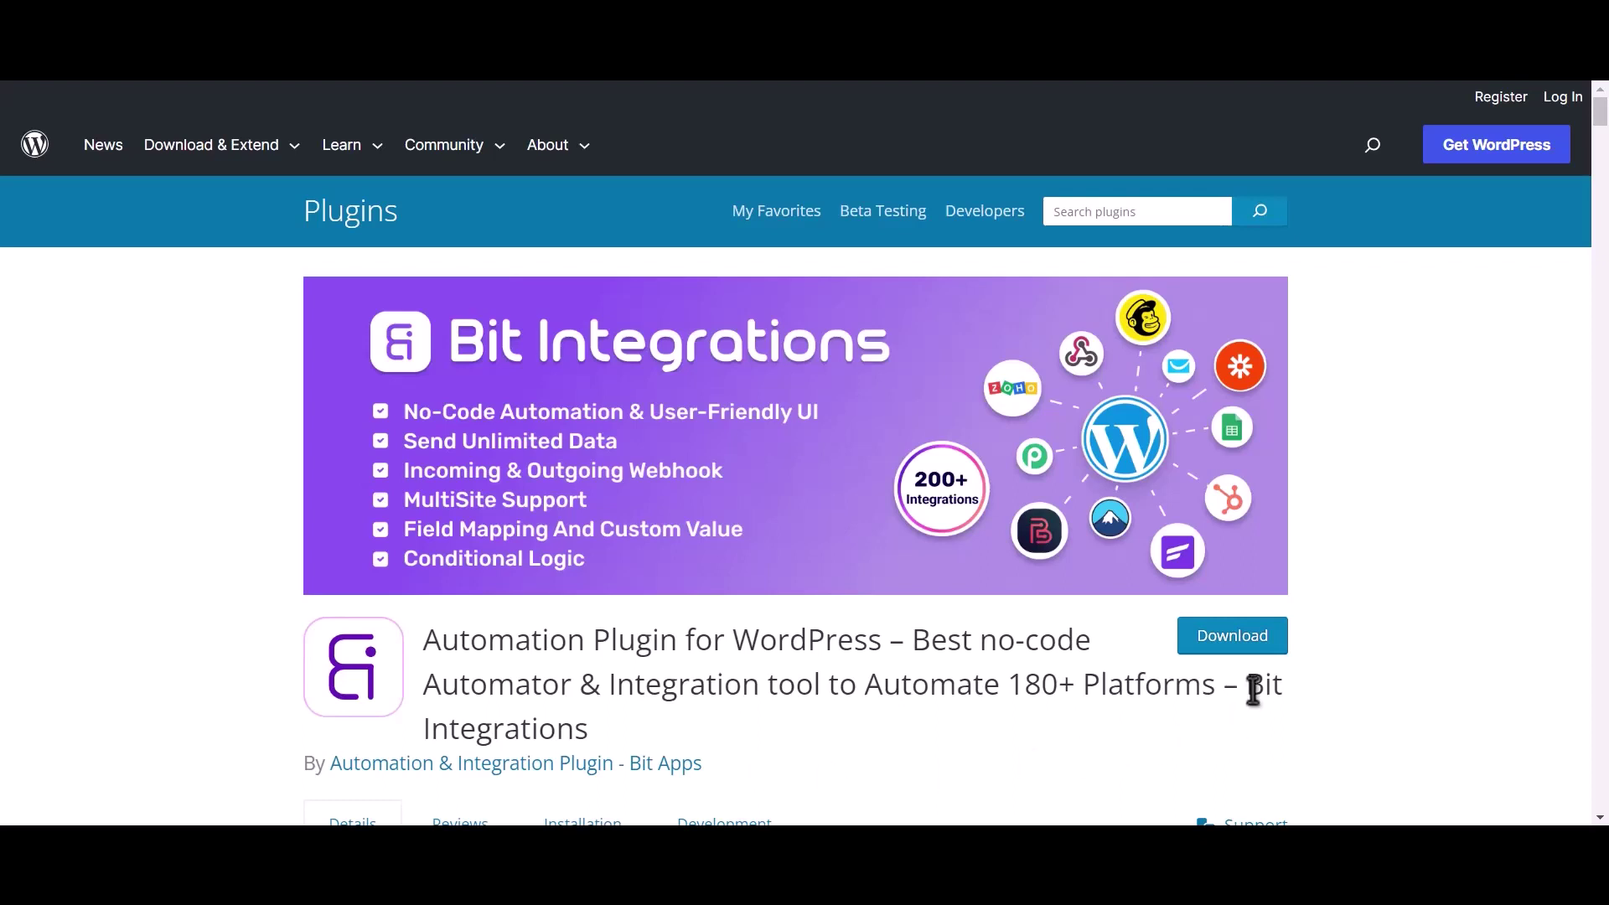
- Highlight the Bit Integrations plugin name, then start a new integration in the WP admin
{"action": "left_click_drag", "start_coordinate": [1249, 687], "coordinate": [1264, 723]}
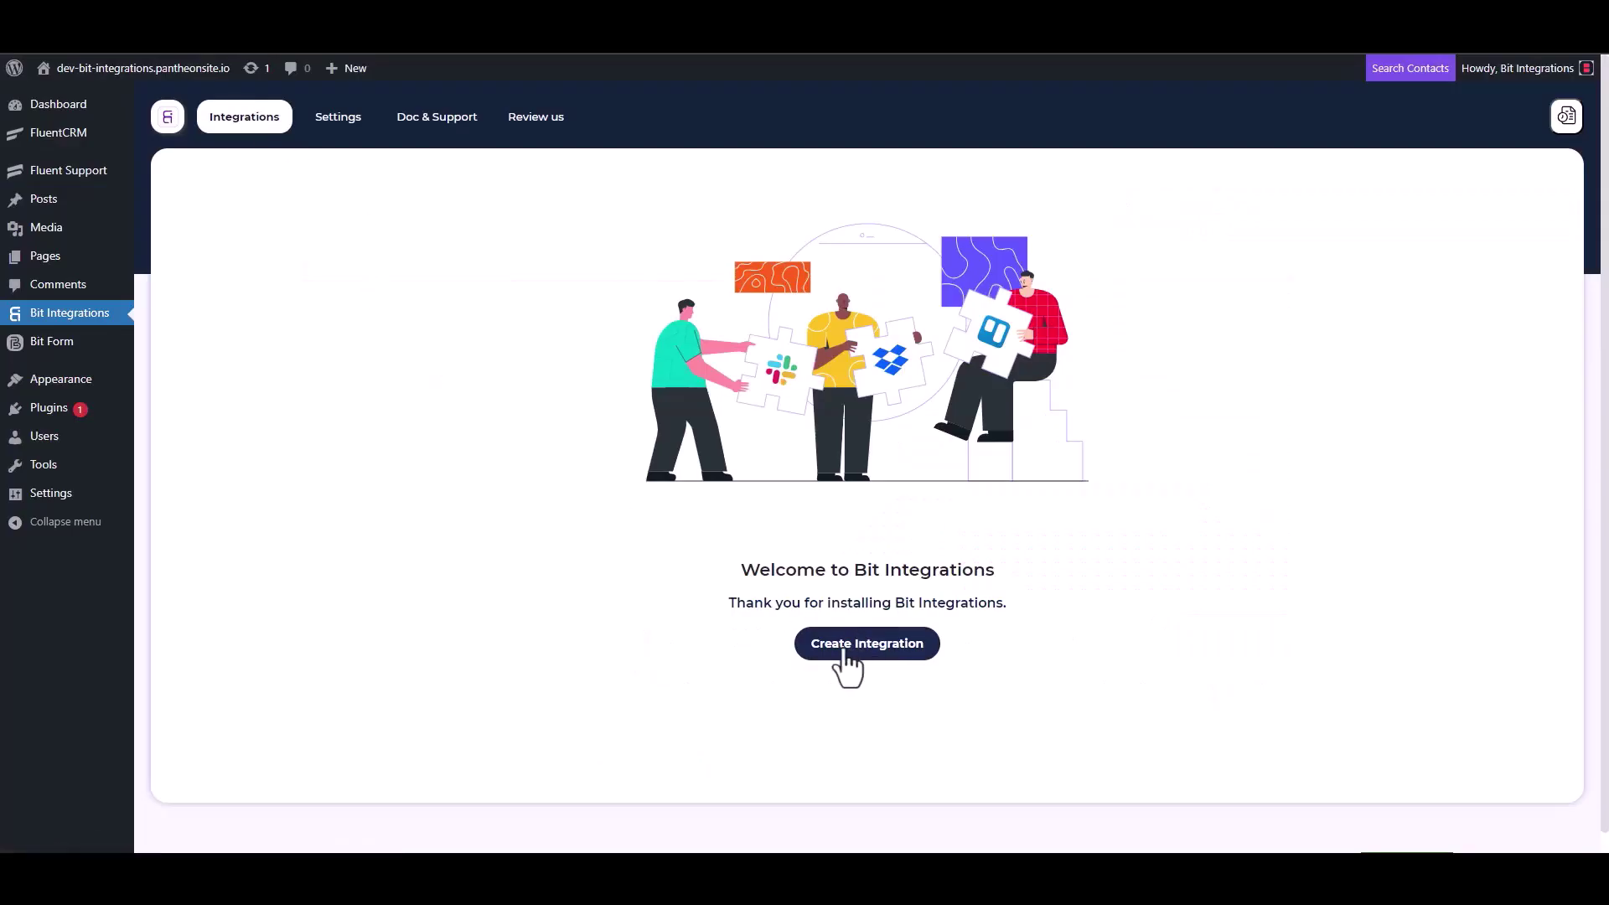
{"action": "left_click", "coordinate": [844, 649]}
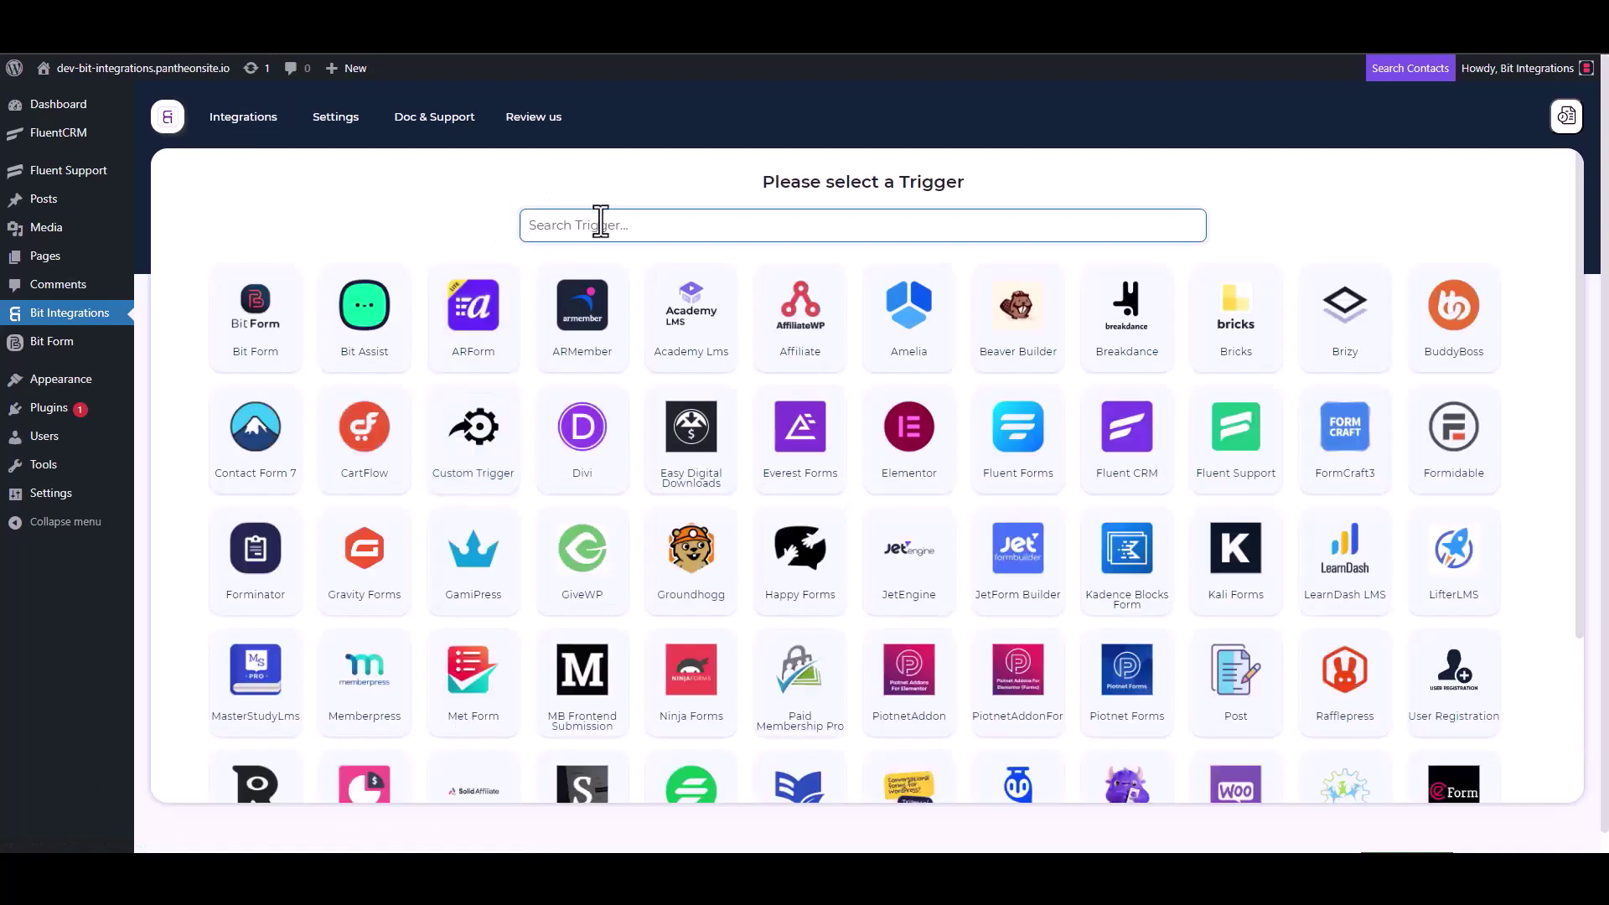
- Choose Fluent Support as the trigger, copy its webhook URL and start fetching incoming data
{"action": "left_click", "coordinate": [1242, 456]}
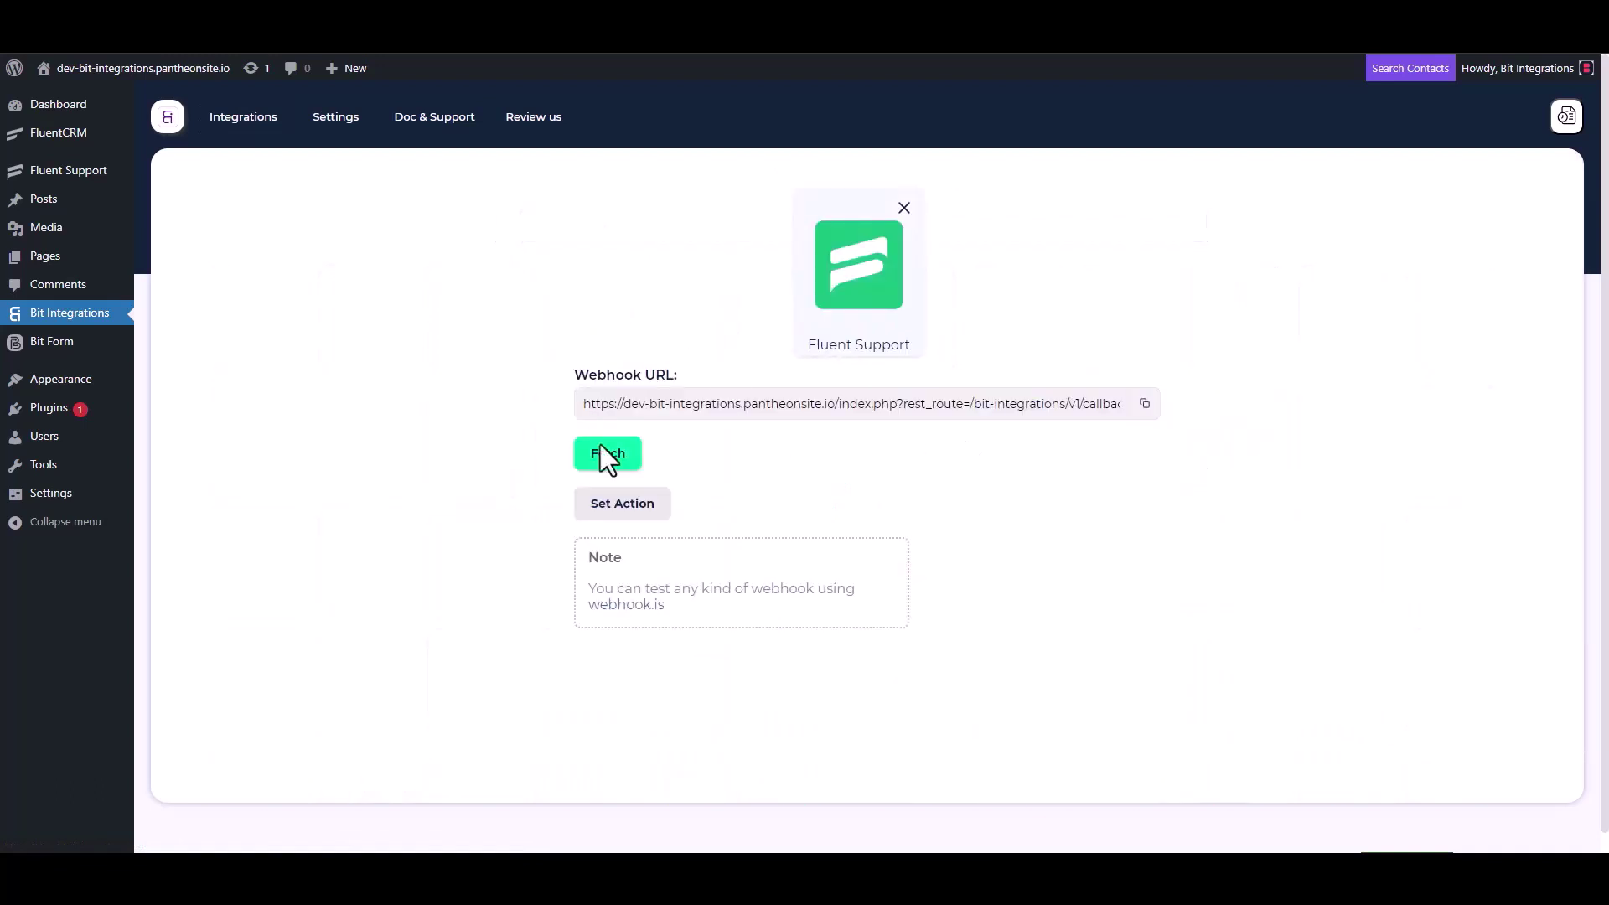
{"action": "left_click", "coordinate": [1144, 404]}
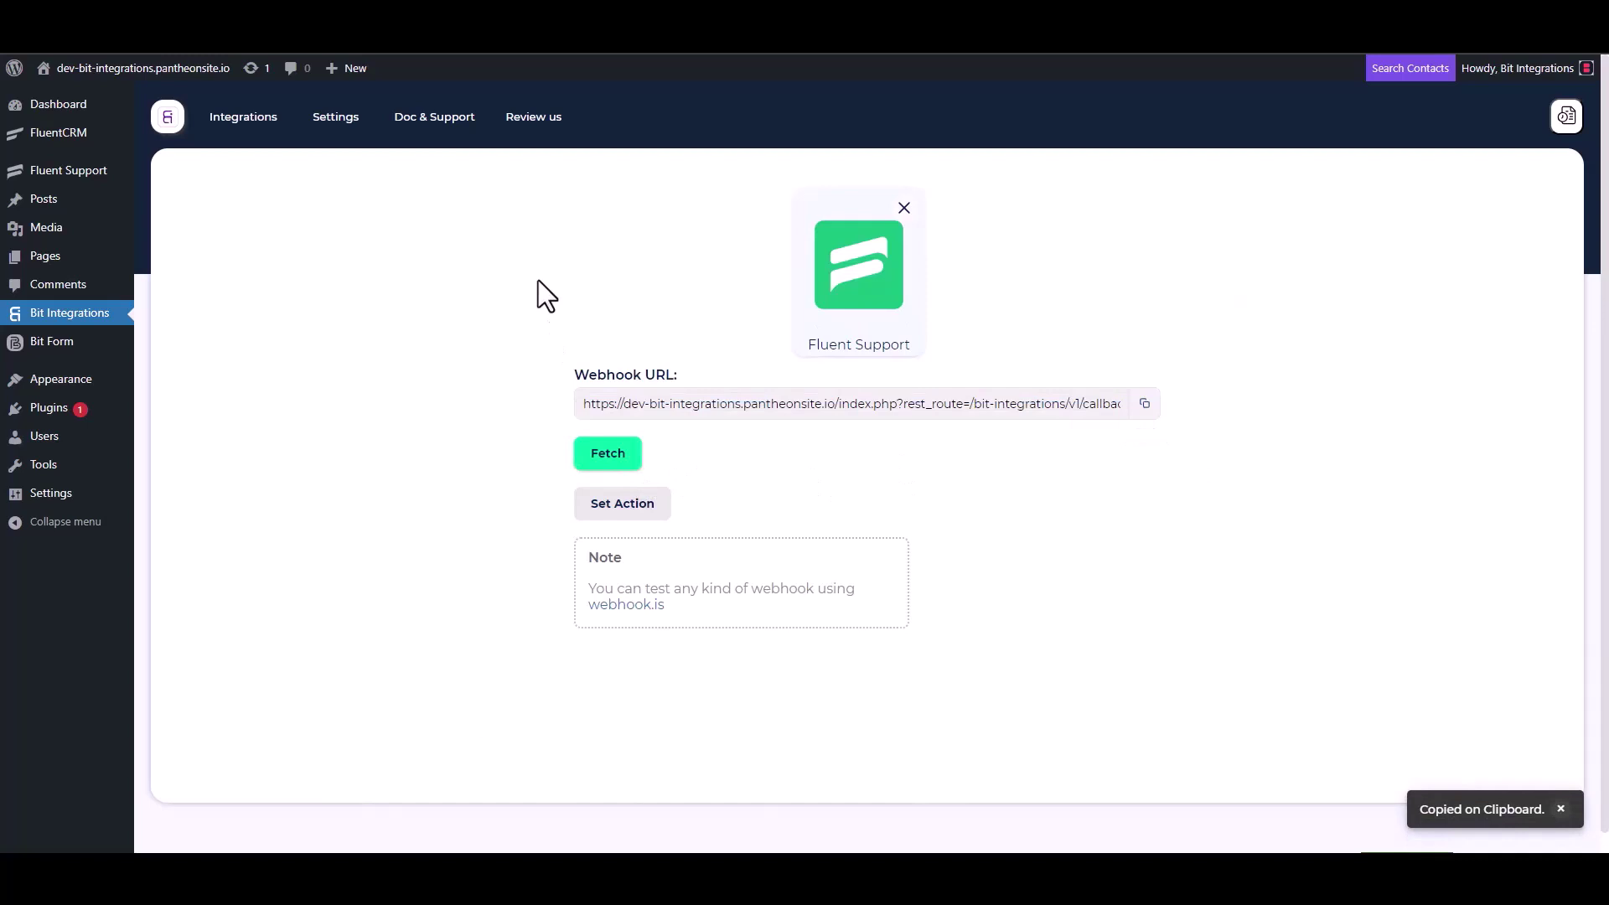
{"action": "left_click", "coordinate": [605, 461]}
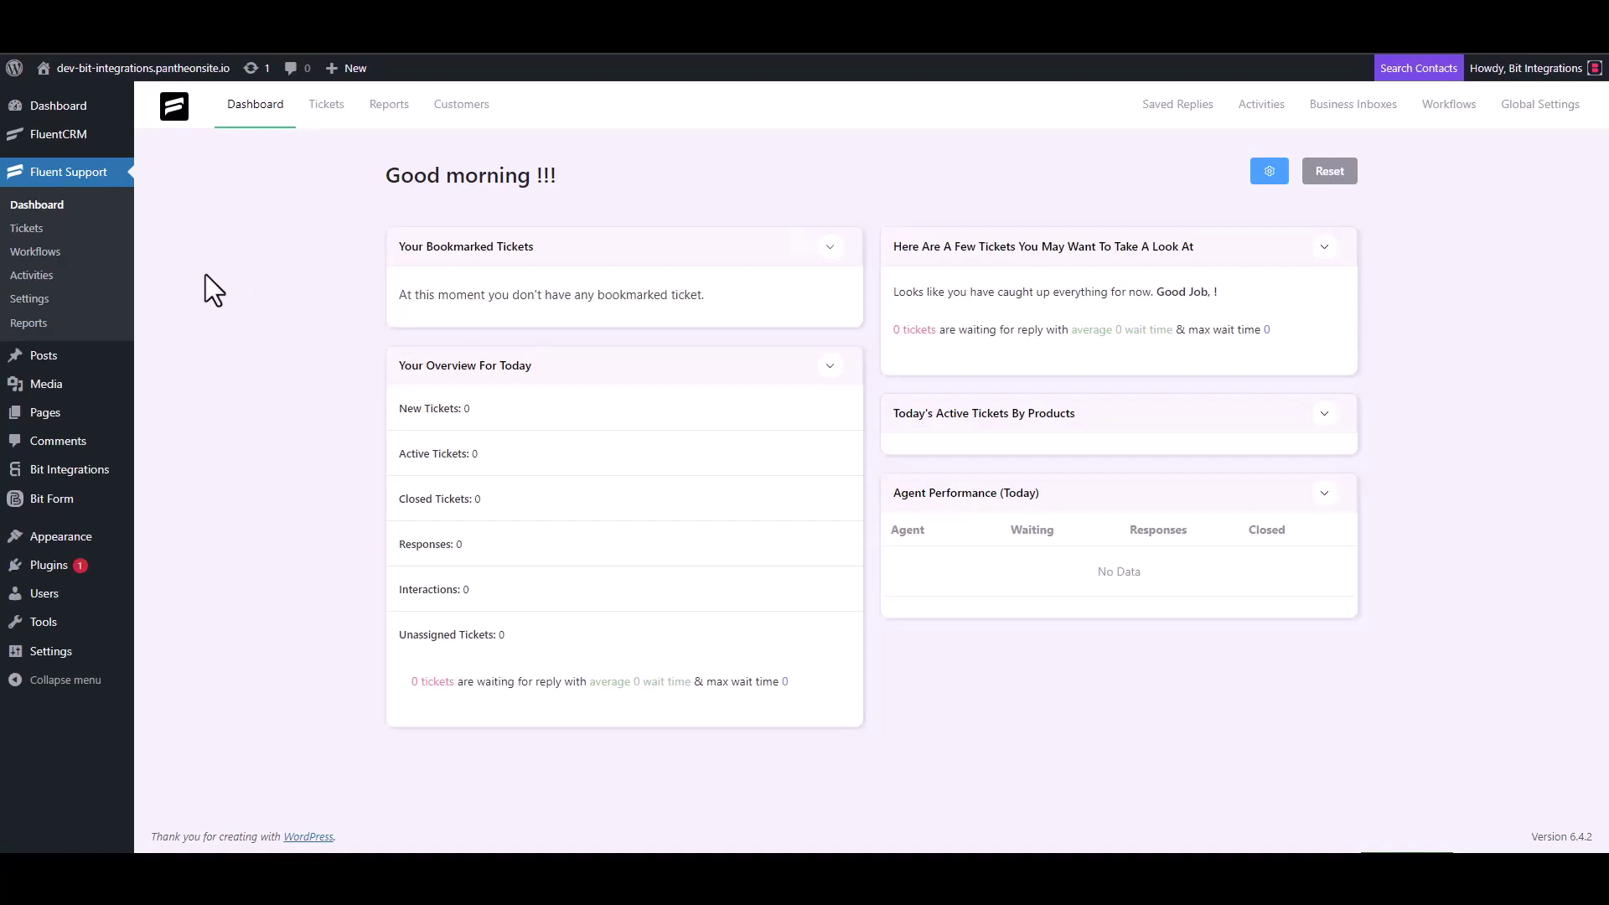
- Add a new Automatic Fluent Support workflow named 'Bit Integrations'
{"action": "left_click", "coordinate": [38, 251]}
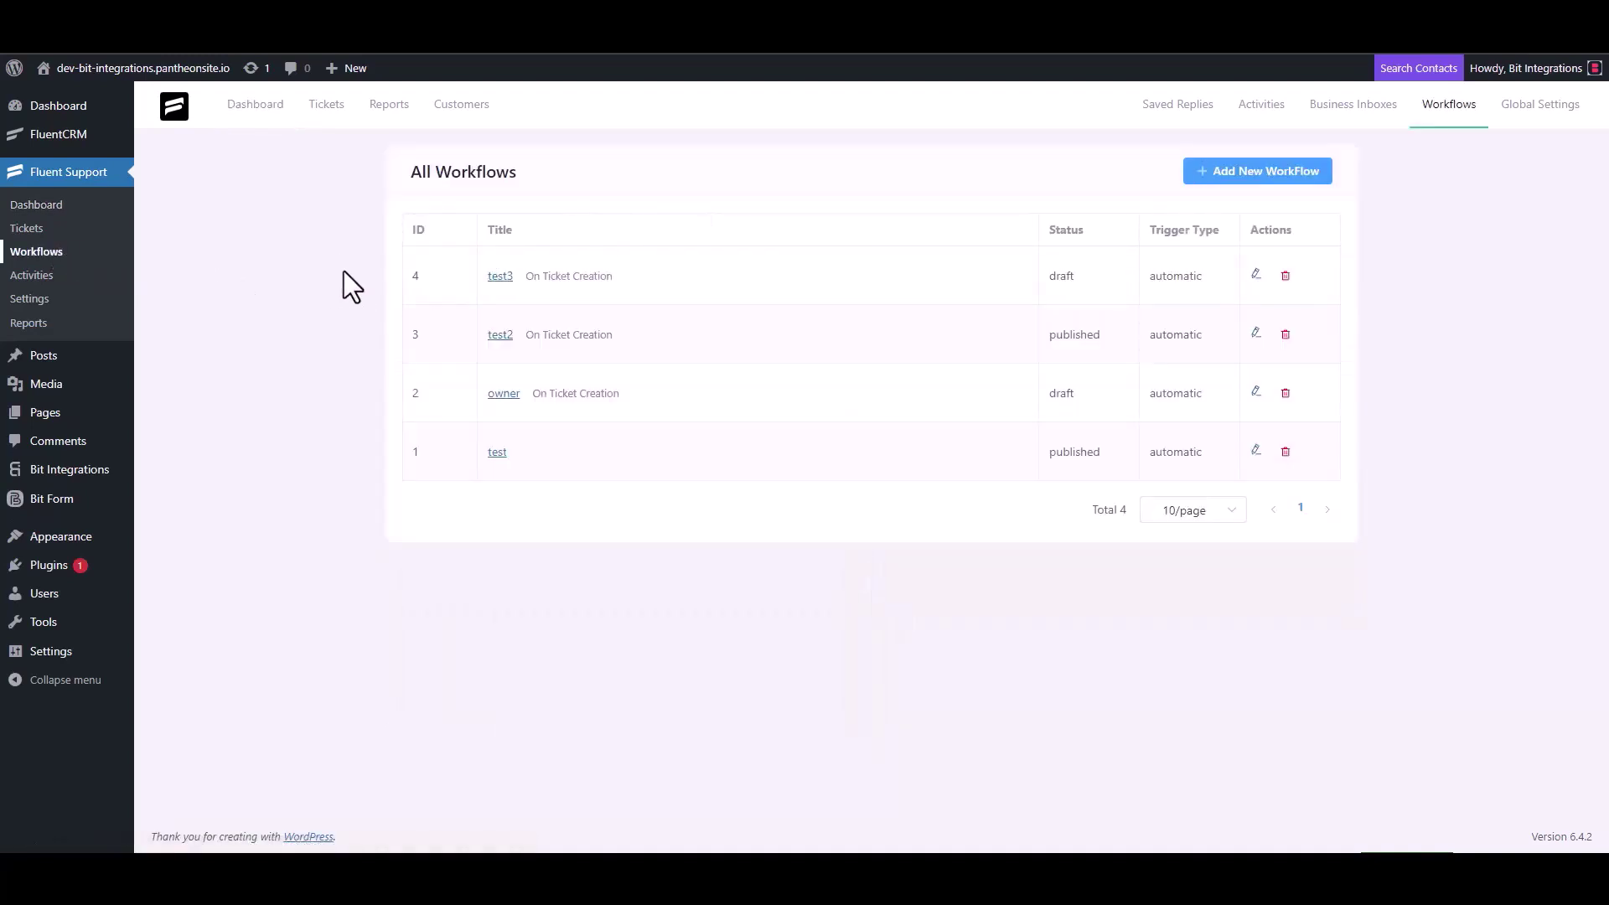
{"action": "left_click", "coordinate": [1237, 173]}
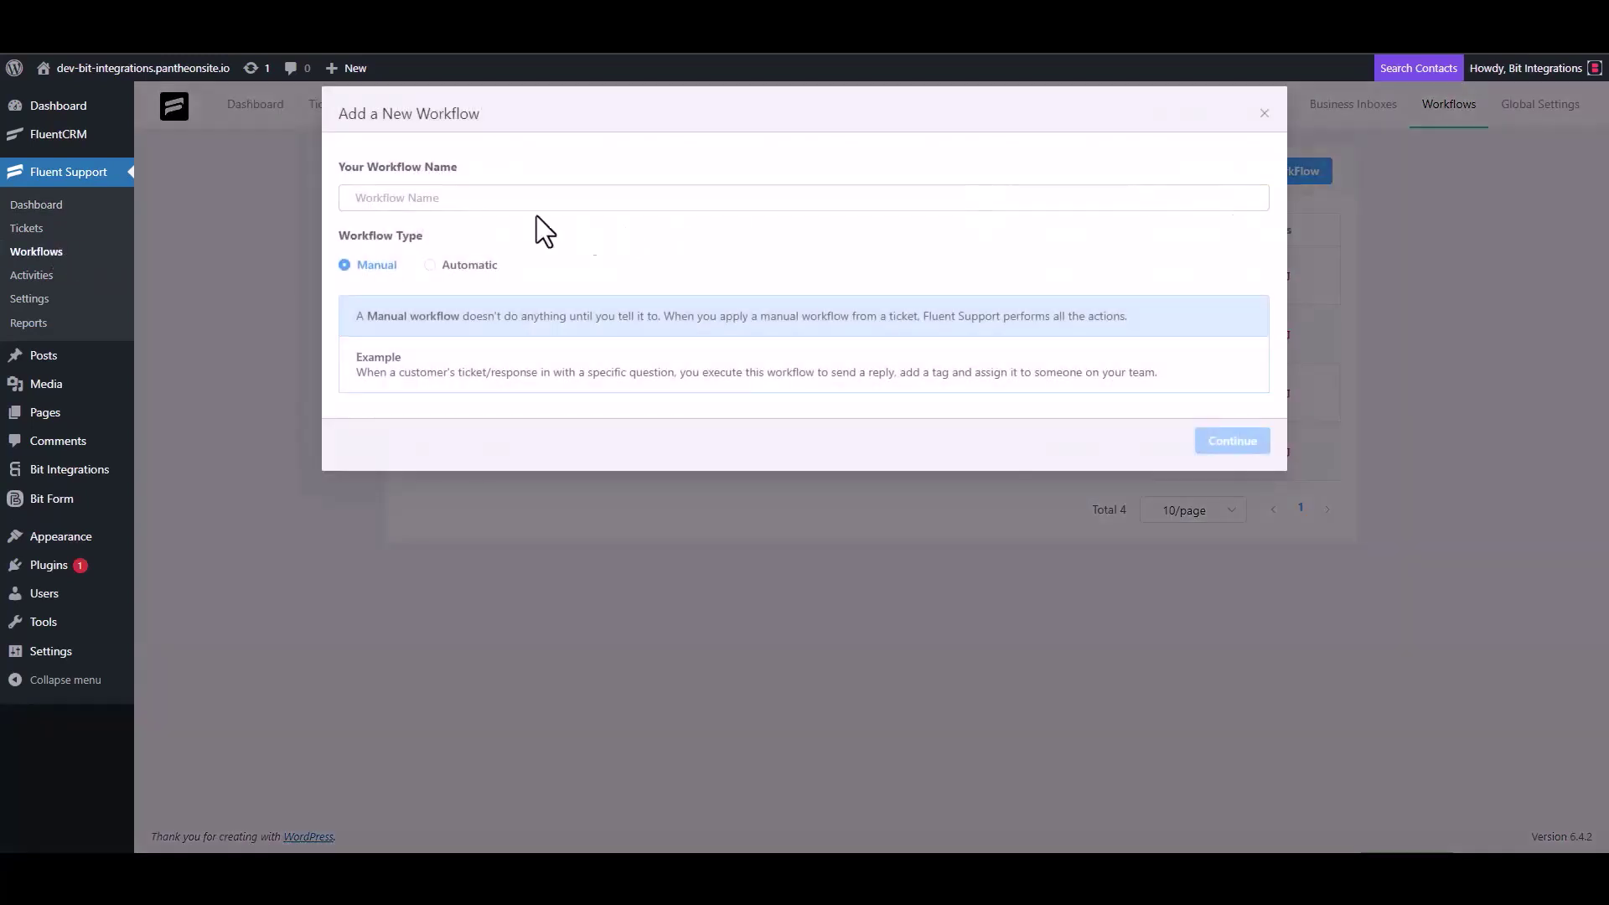
{"action": "left_click", "coordinate": [487, 199]}
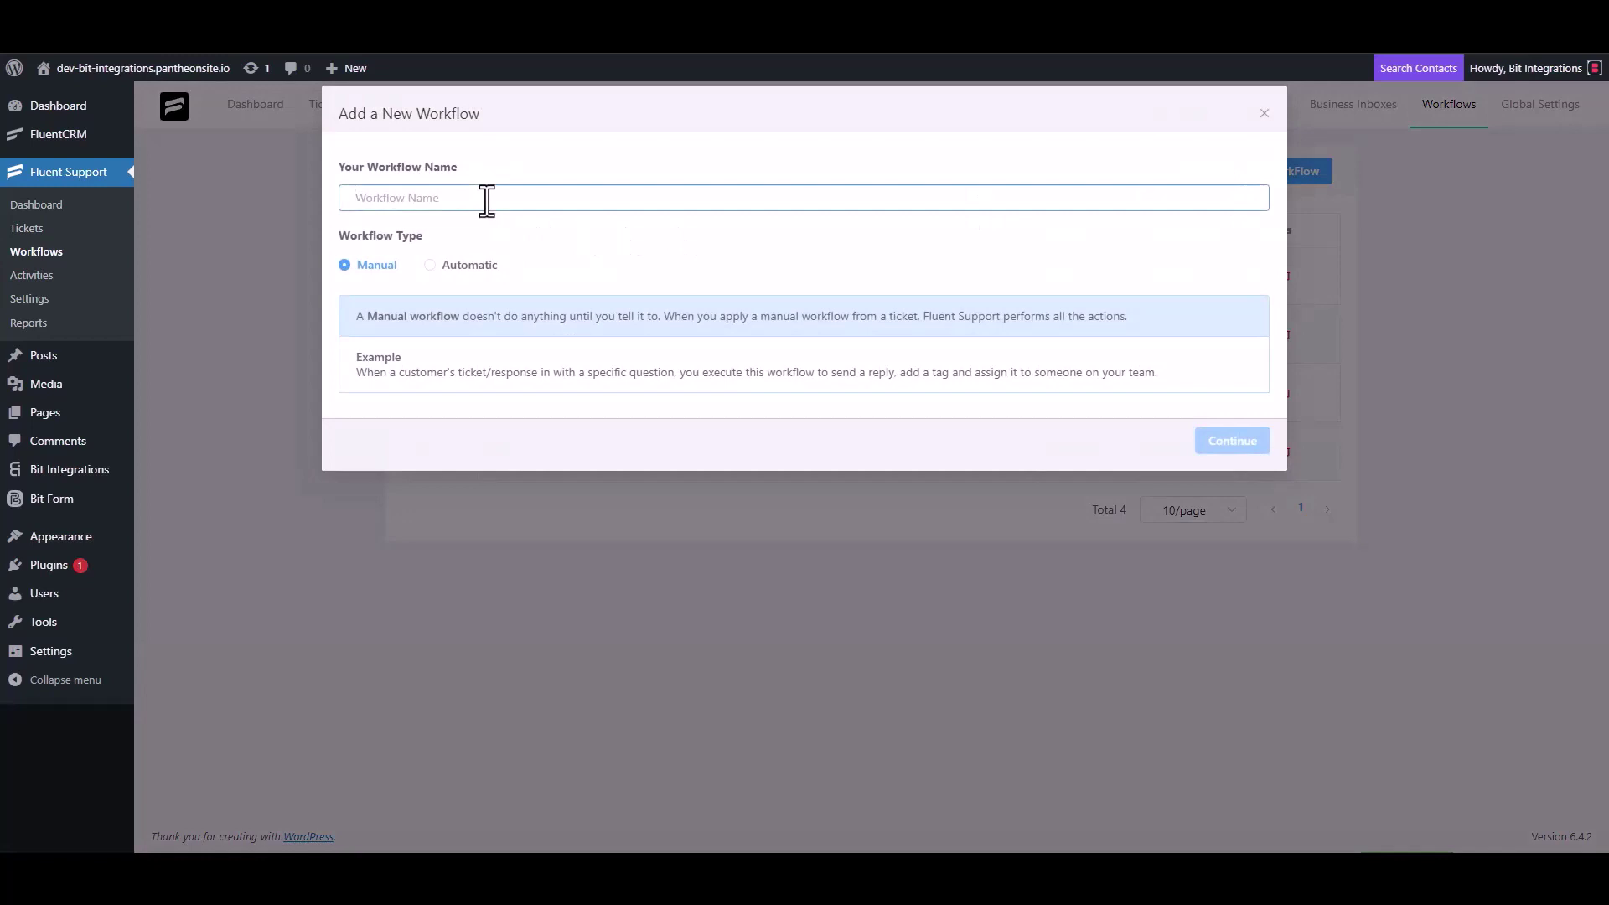
{"action": "type", "text": "Bit Integrations"}
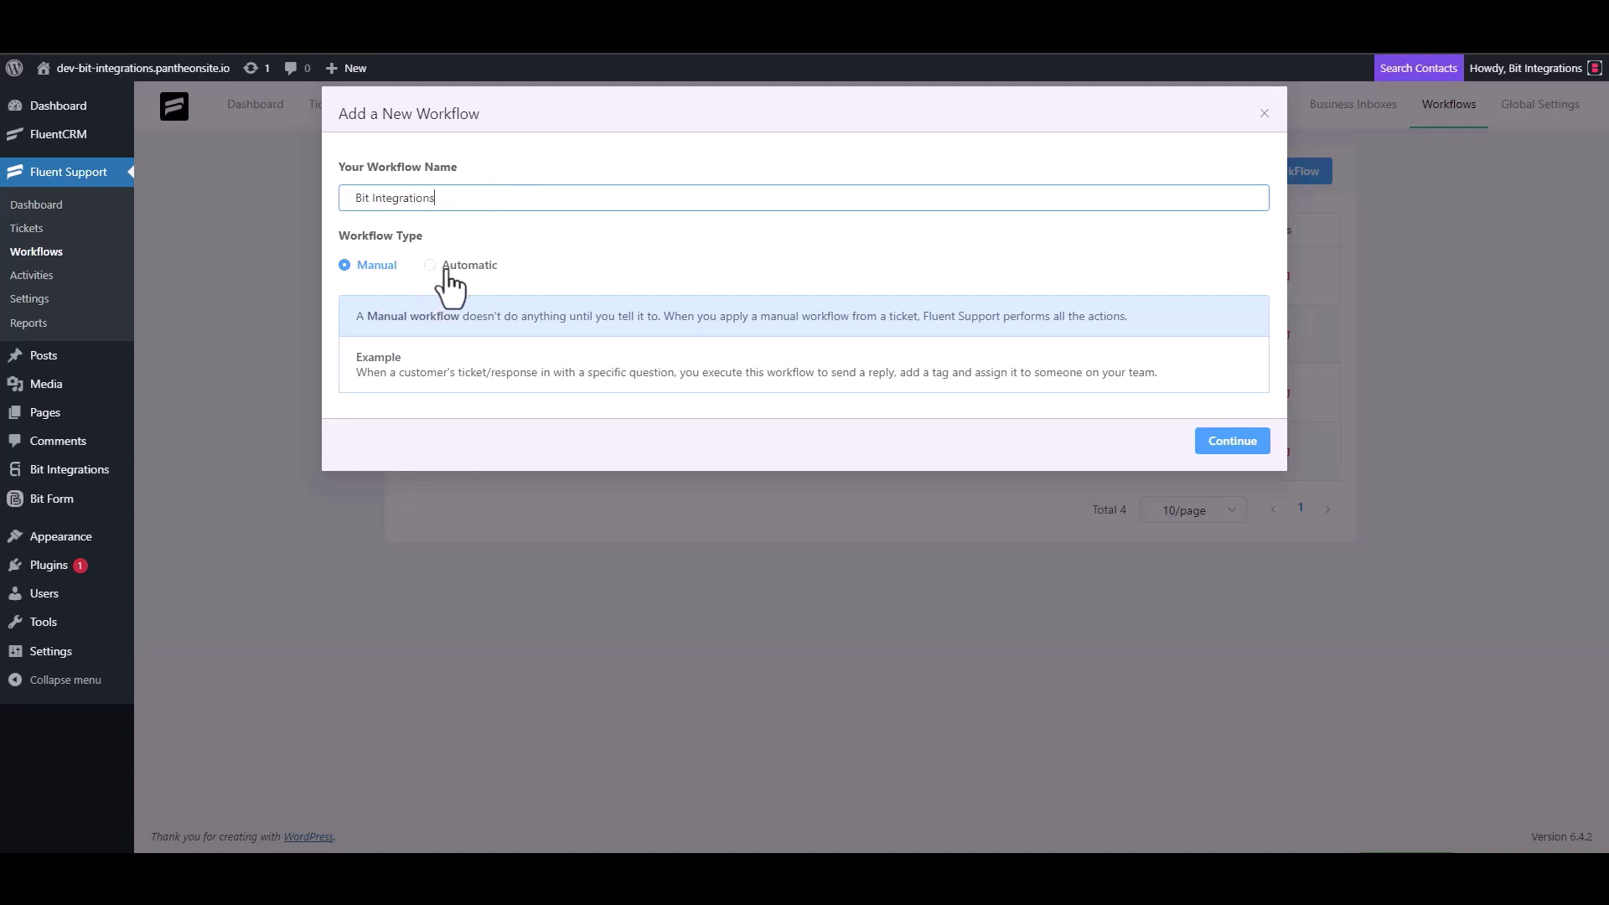
{"action": "left_click", "coordinate": [445, 265]}
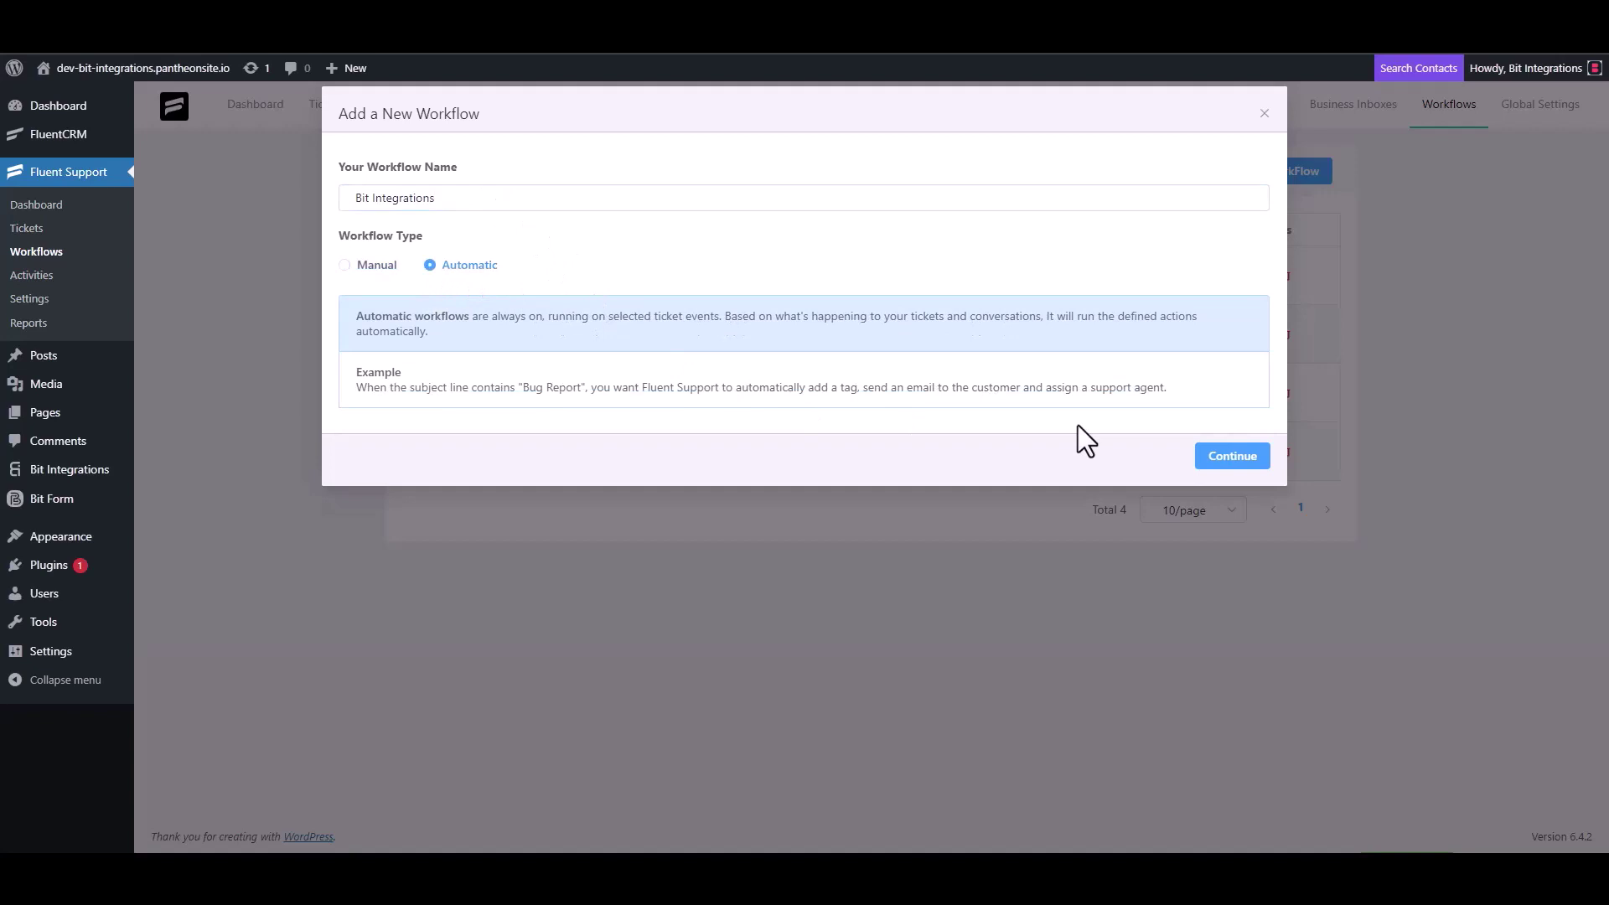
{"action": "left_click", "coordinate": [1230, 459]}
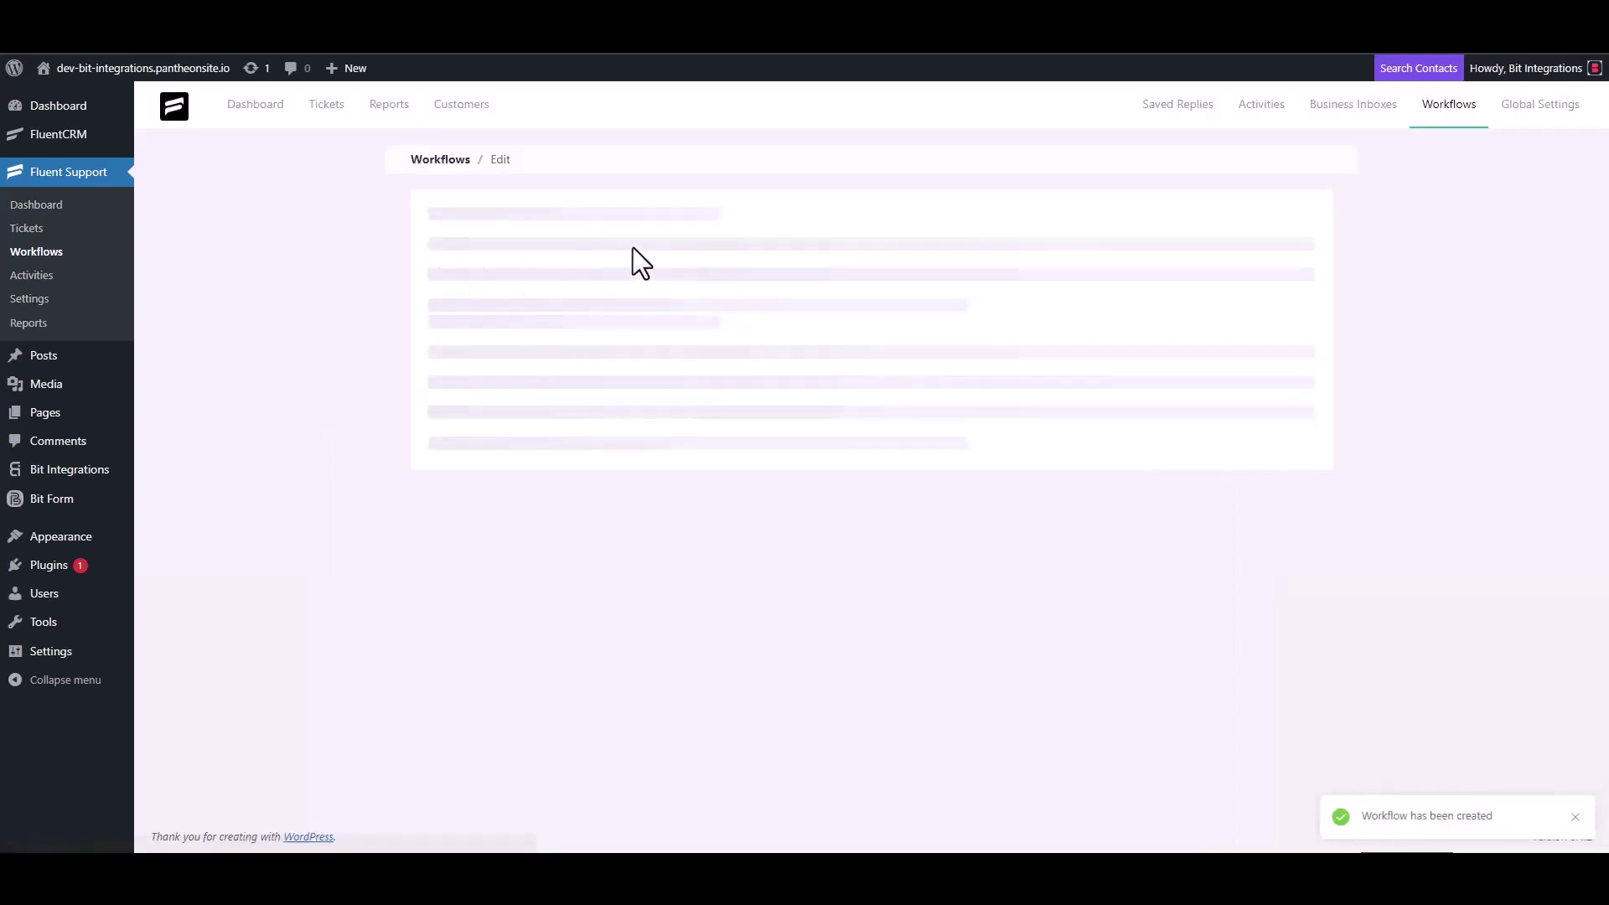
- Trigger the workflow On Ticket Creation with an Outgoing Webhook action using the pasted Bit Integrations URL
{"action": "left_click", "coordinate": [503, 360]}
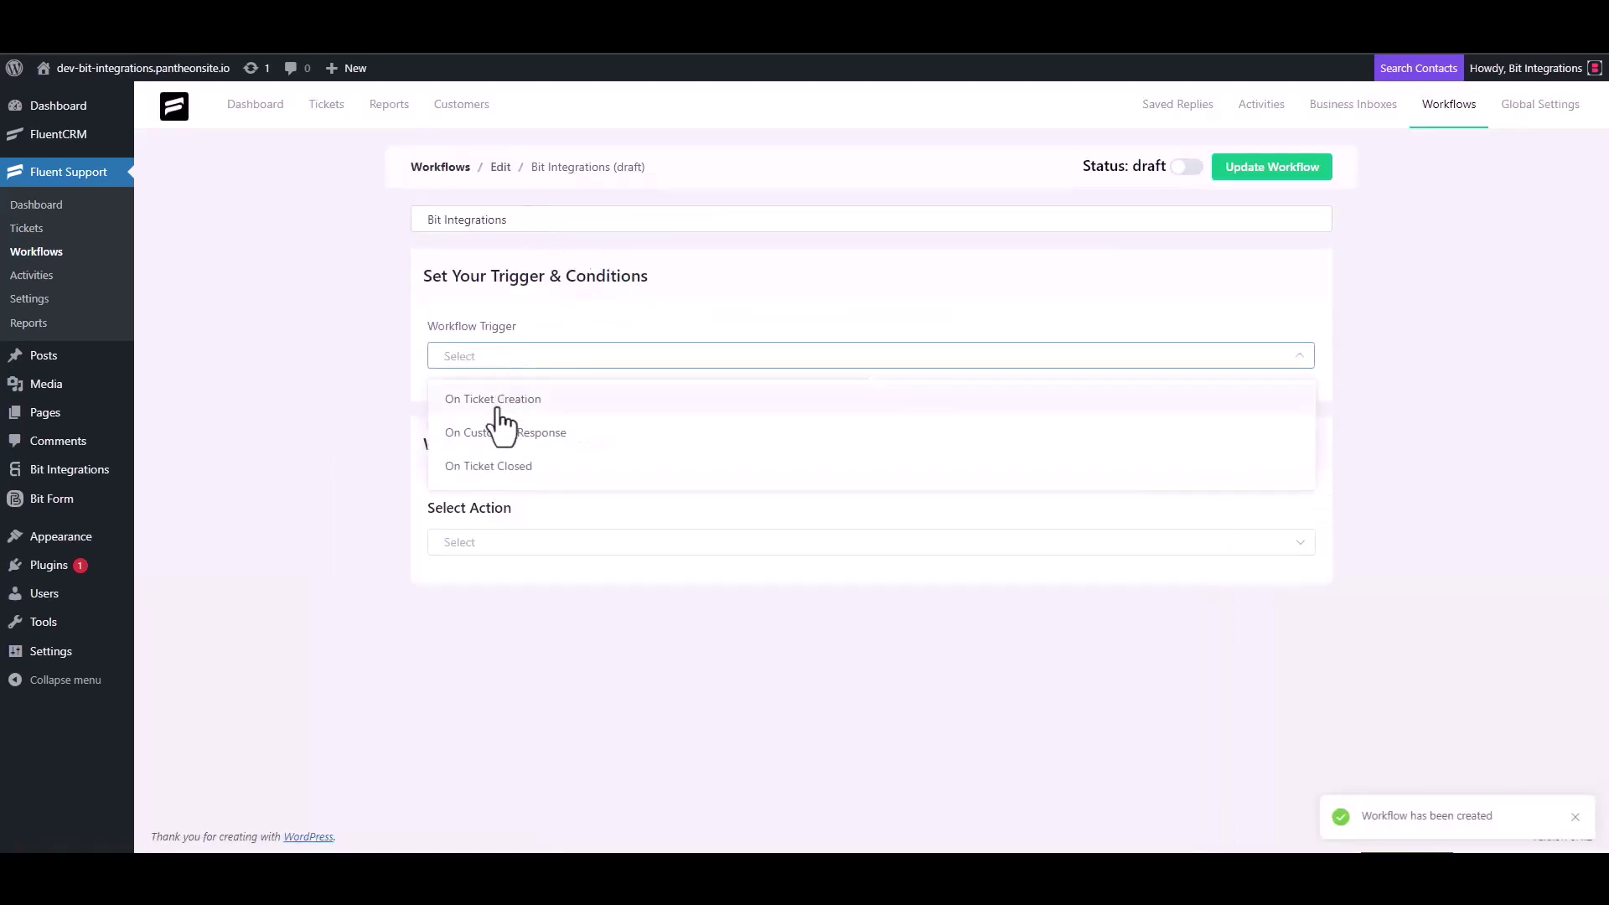
{"action": "left_click", "coordinate": [496, 400]}
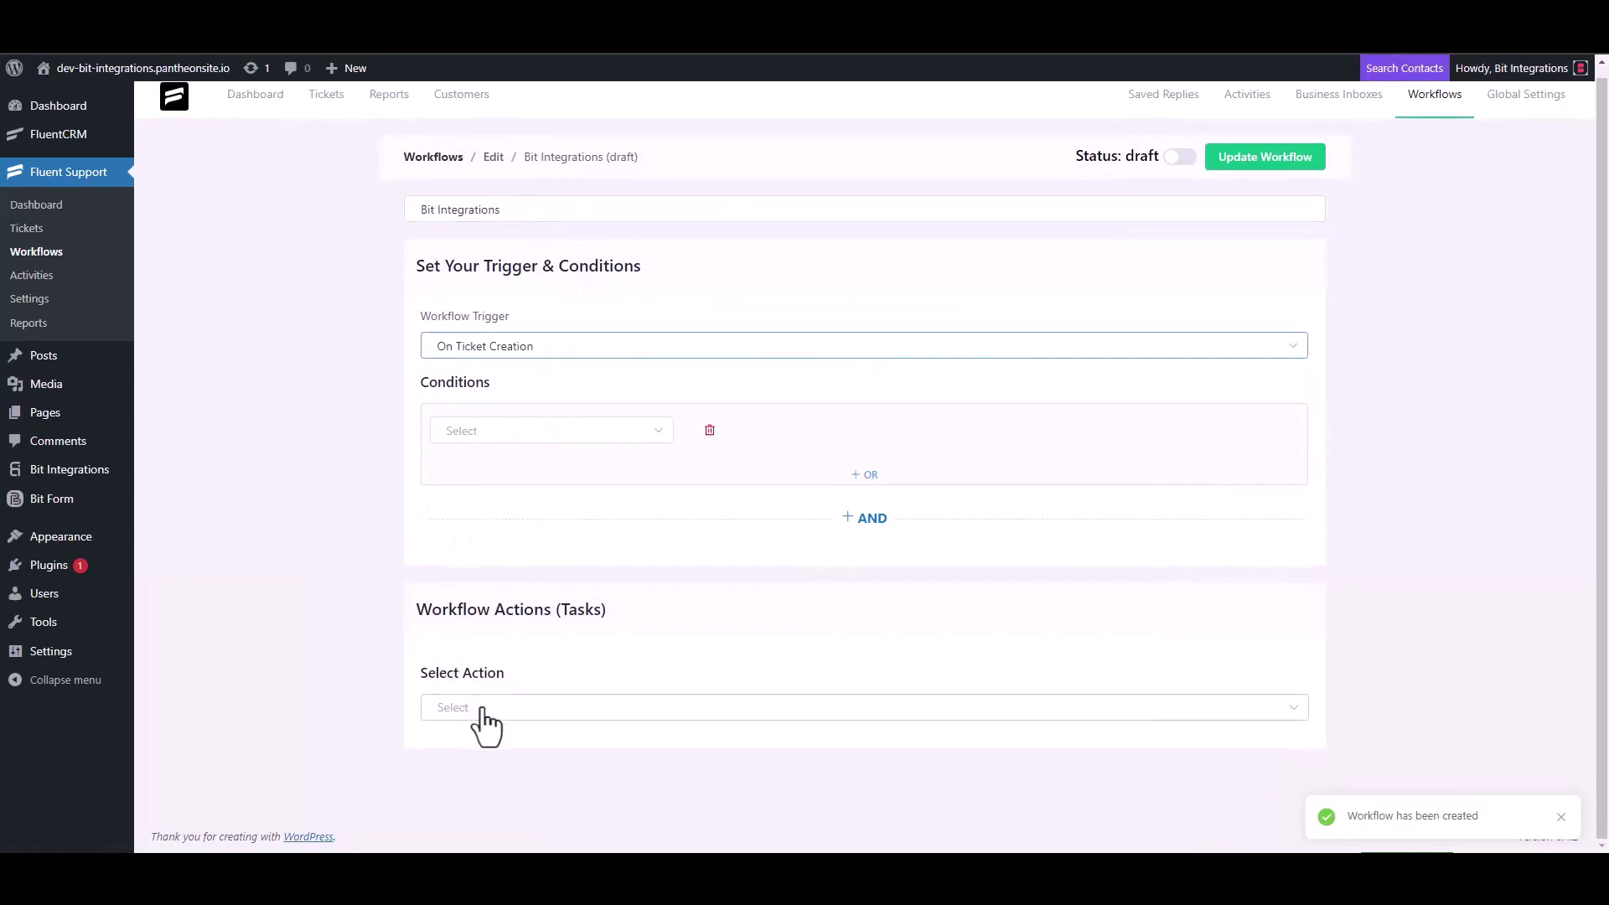
{"action": "left_click", "coordinate": [476, 709]}
{"action": "scroll", "coordinate": [503, 553], "scroll_direction": "down", "scroll_amount": 3}
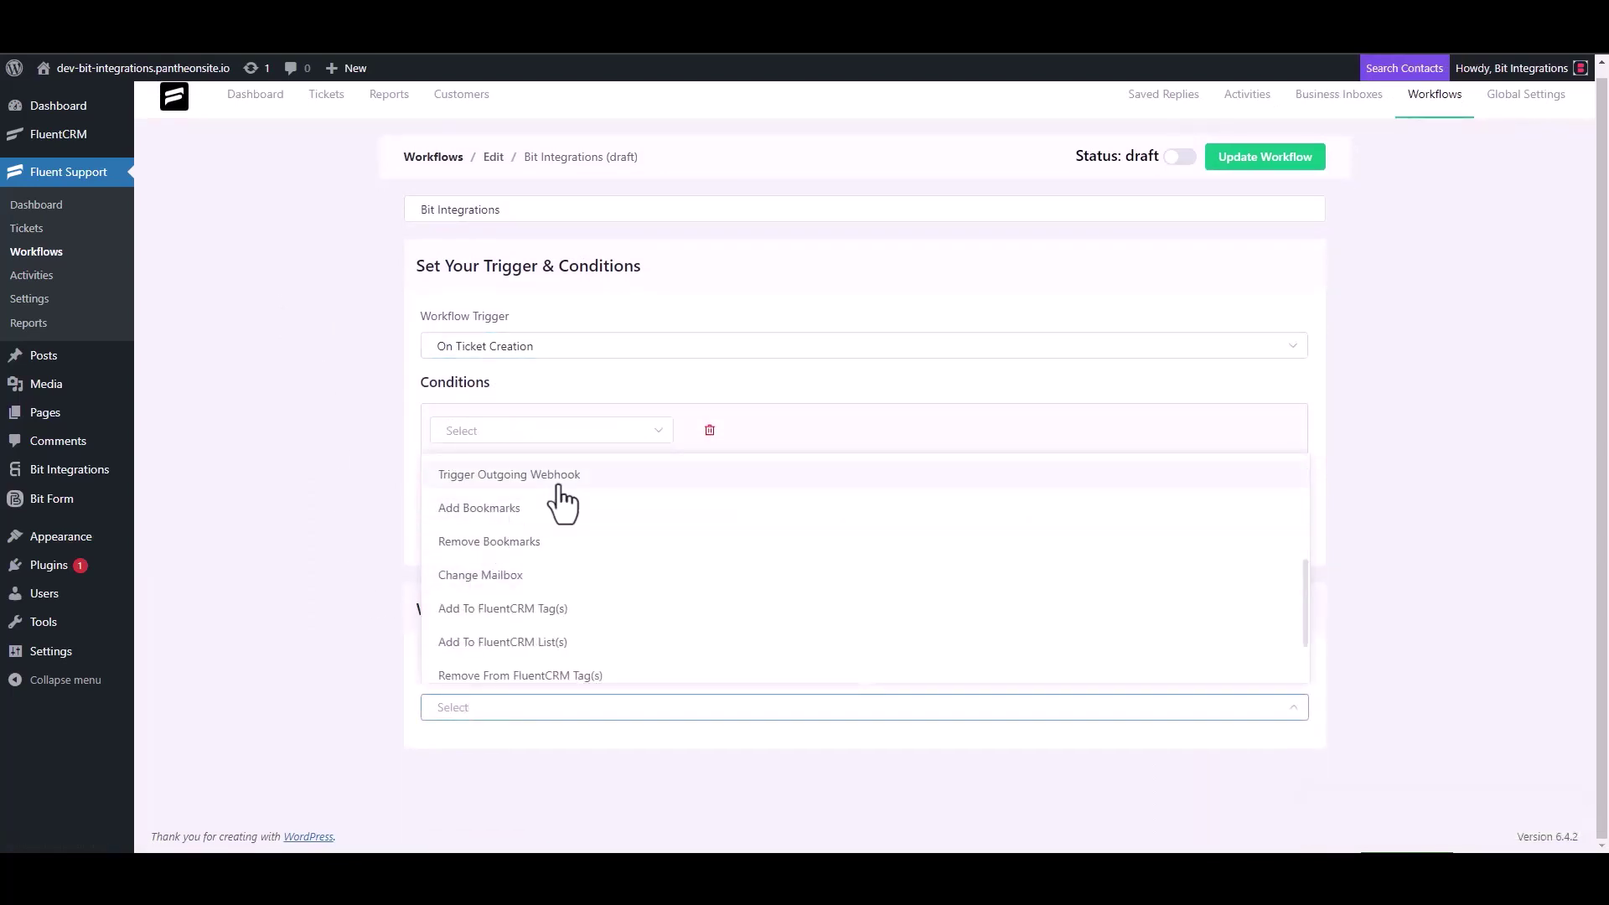
{"action": "left_click", "coordinate": [558, 486]}
{"action": "scroll", "coordinate": [391, 479], "scroll_direction": "down", "scroll_amount": 4}
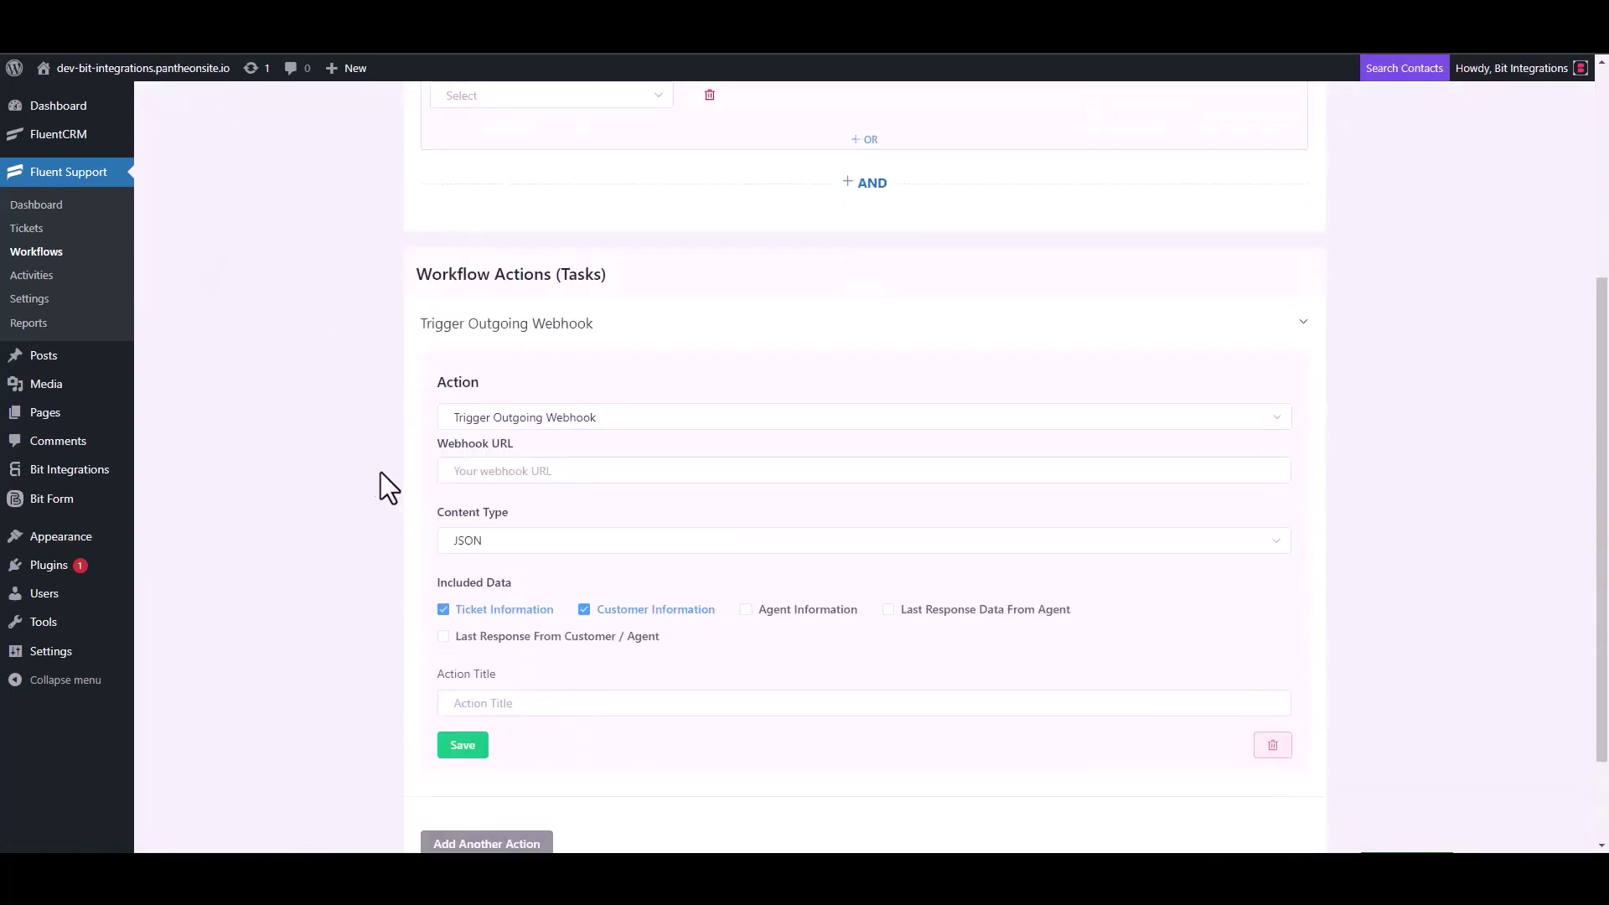
{"action": "left_click", "coordinate": [544, 474]}
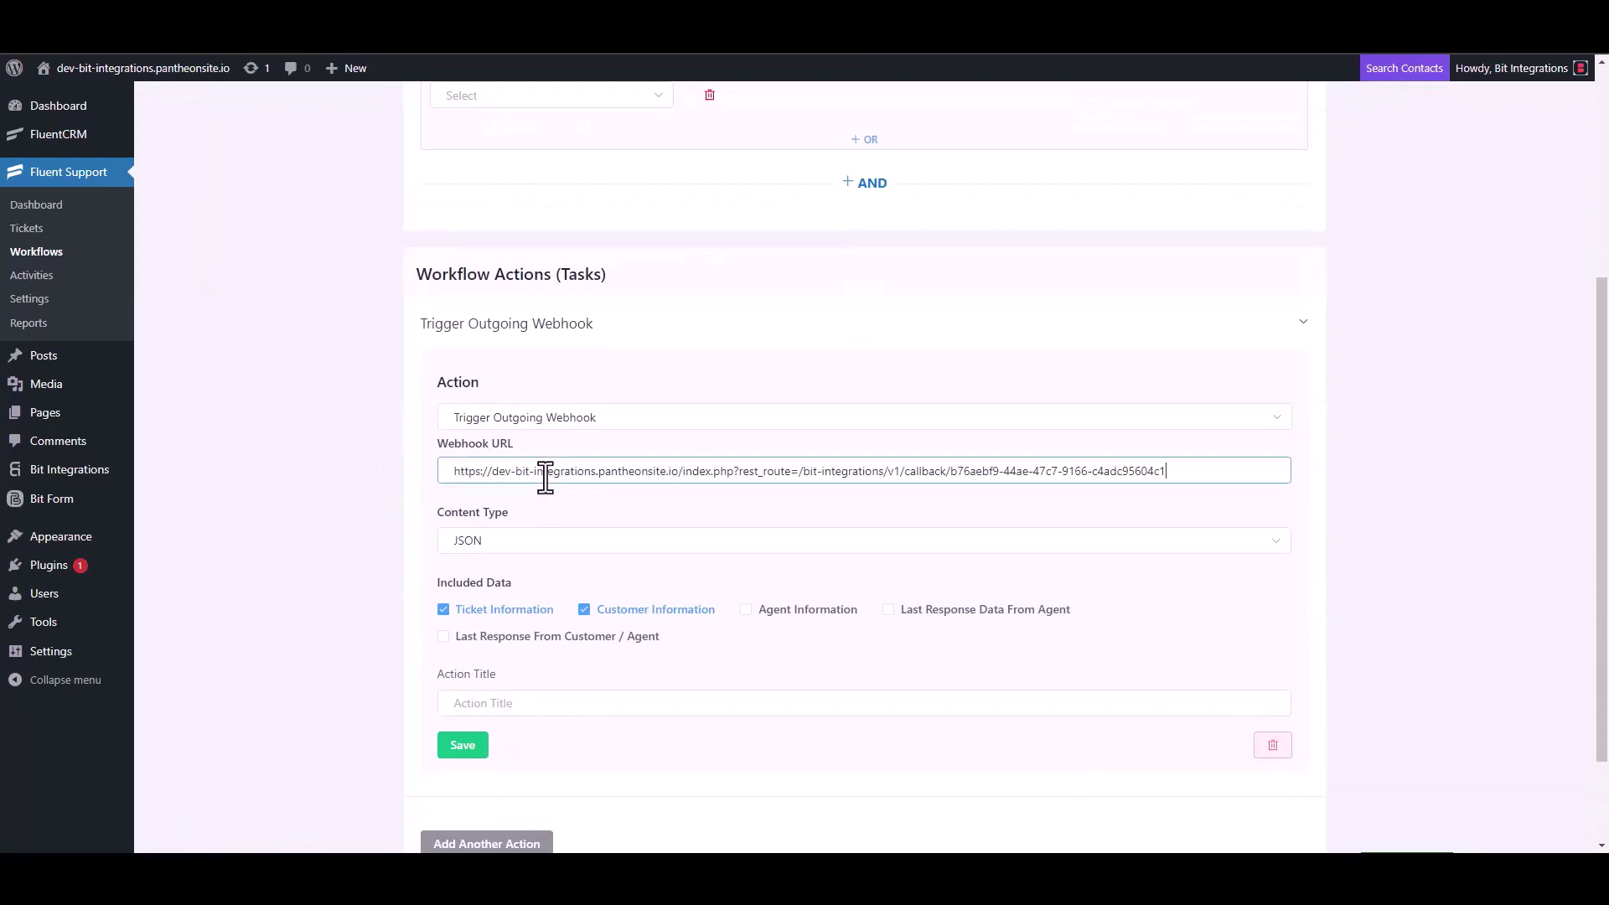
- Title the webhook action 'Bit Integrations', save it and publish the workflow
{"action": "scroll", "coordinate": [570, 560], "scroll_direction": "down", "scroll_amount": 2}
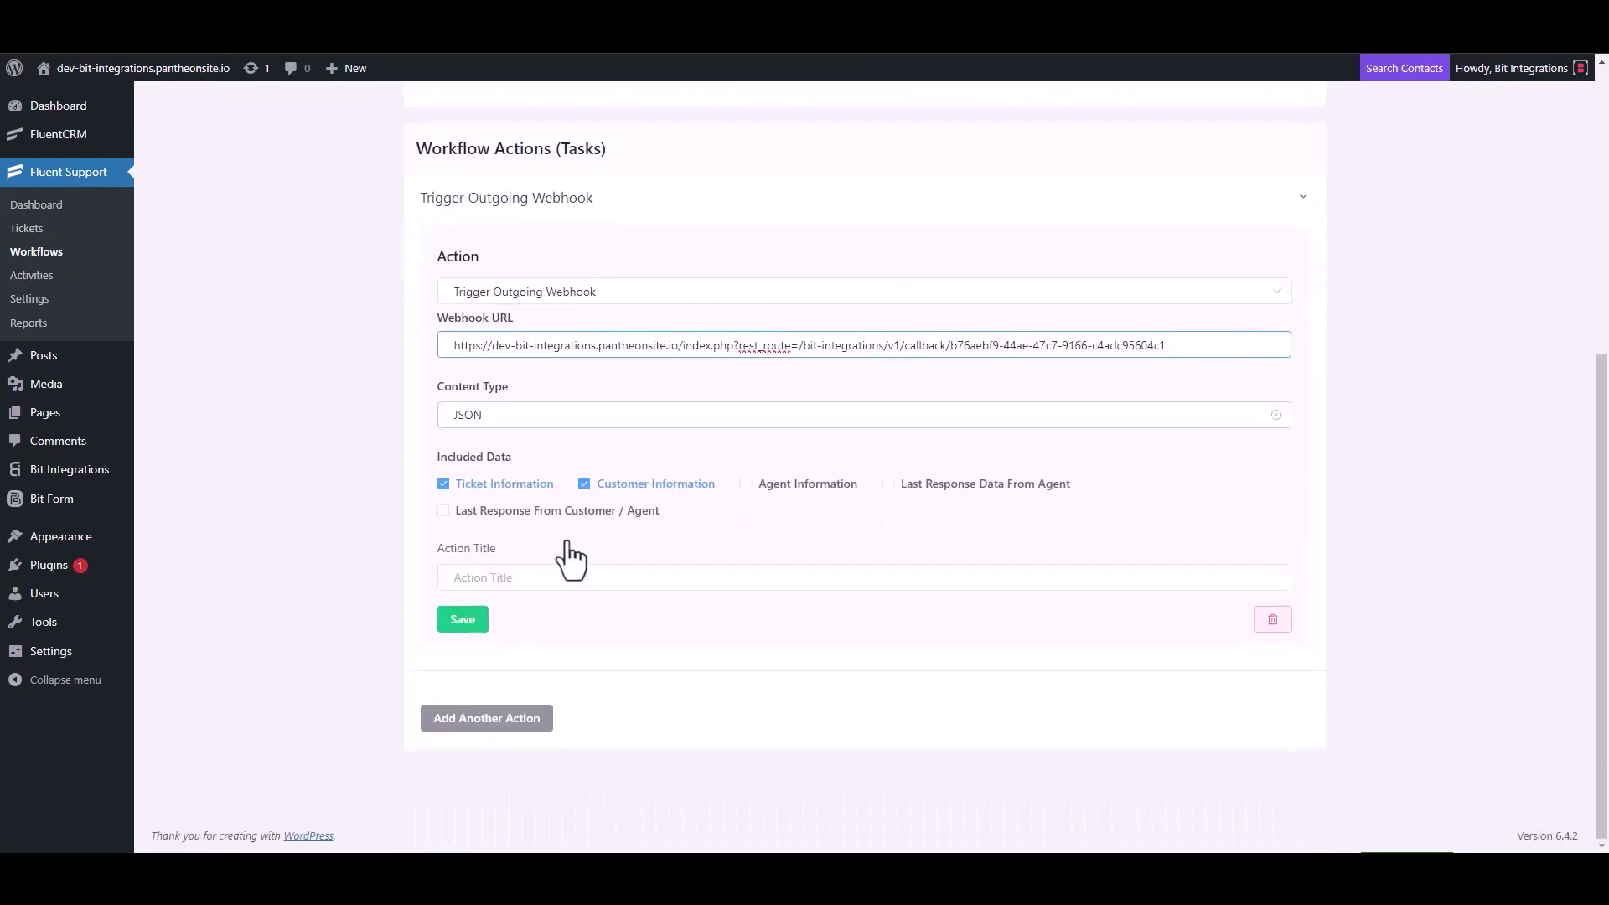
{"action": "left_click", "coordinate": [499, 578]}
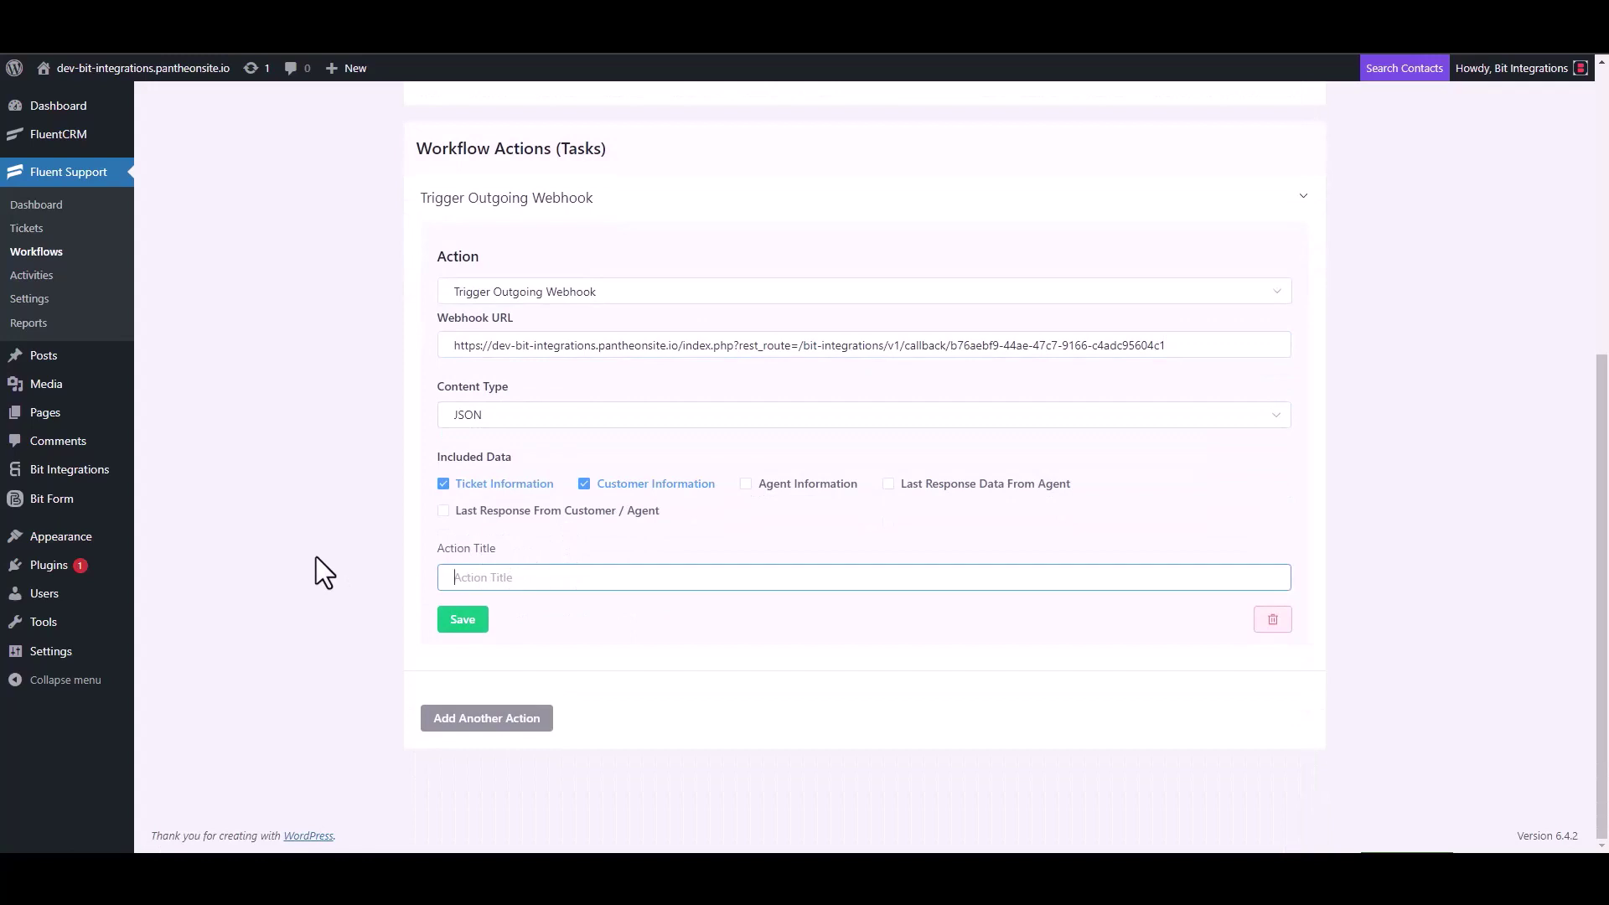
{"action": "type", "text": "Bit Integrations"}
{"action": "left_click", "coordinate": [462, 622]}
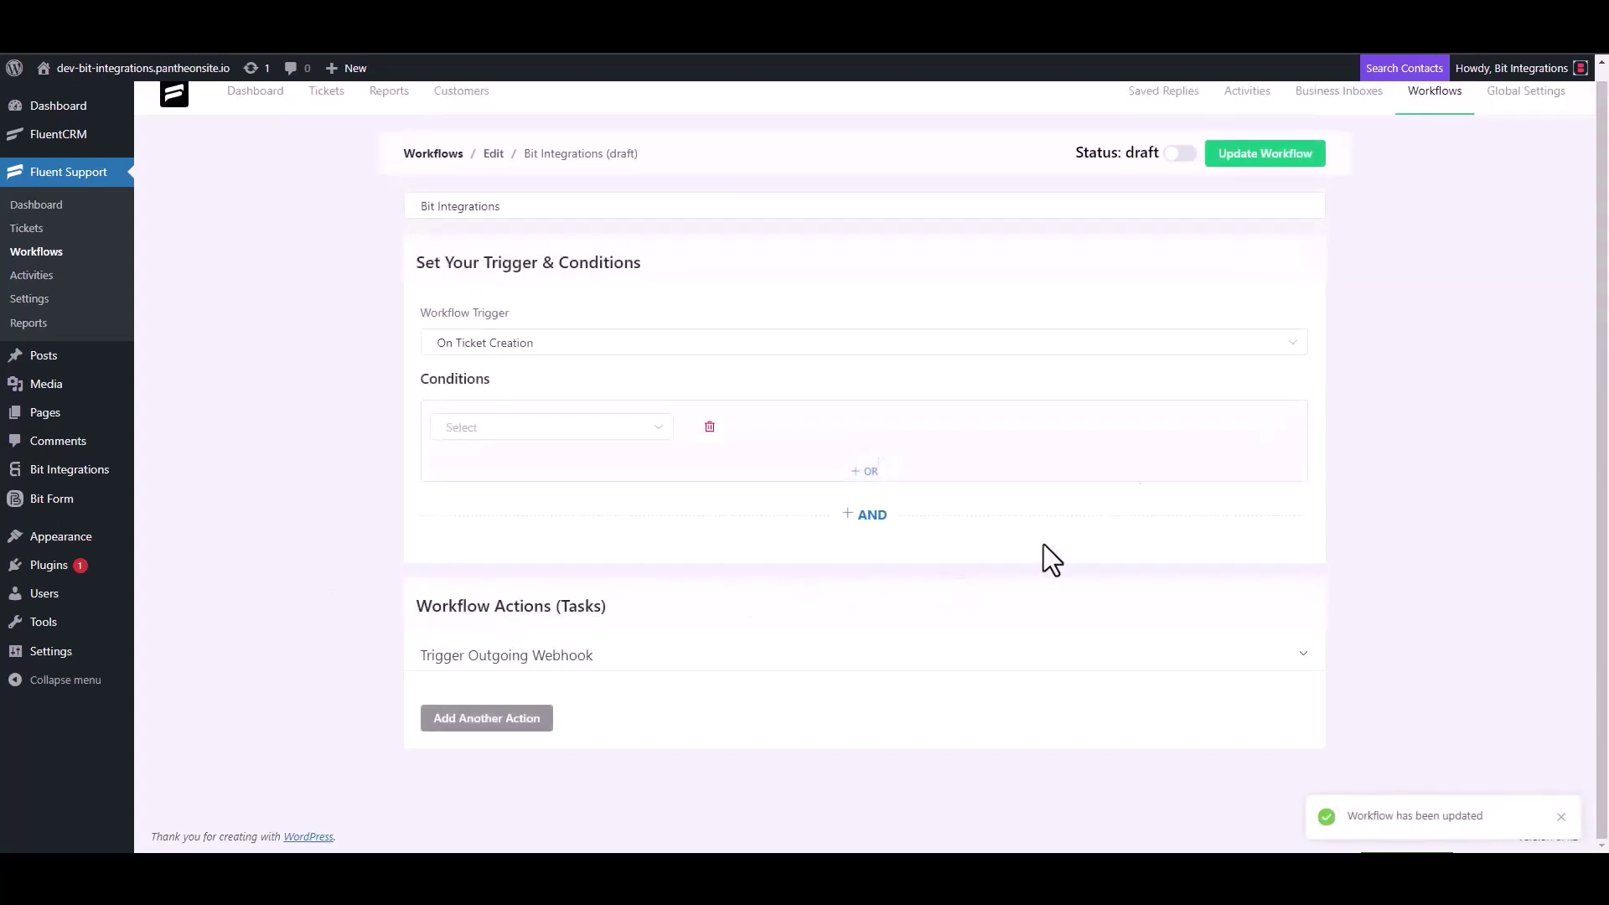
{"action": "left_click", "coordinate": [1184, 156]}
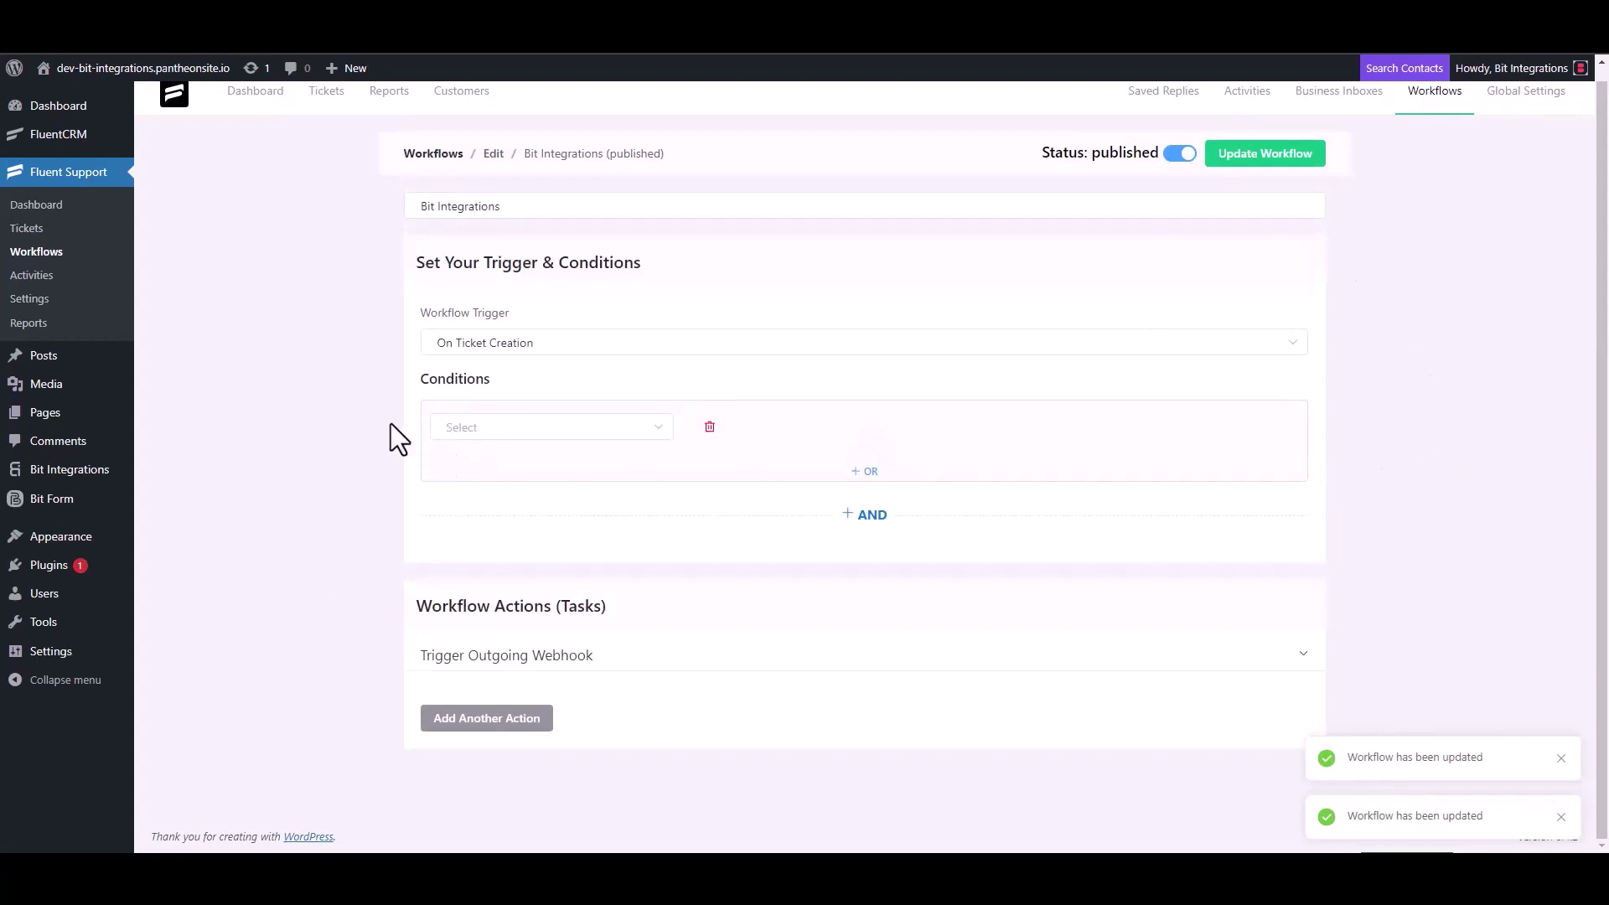
- Start a new ticket for a newly created contact, entering the contact's first name and e-mail
{"action": "left_click", "coordinate": [26, 229]}
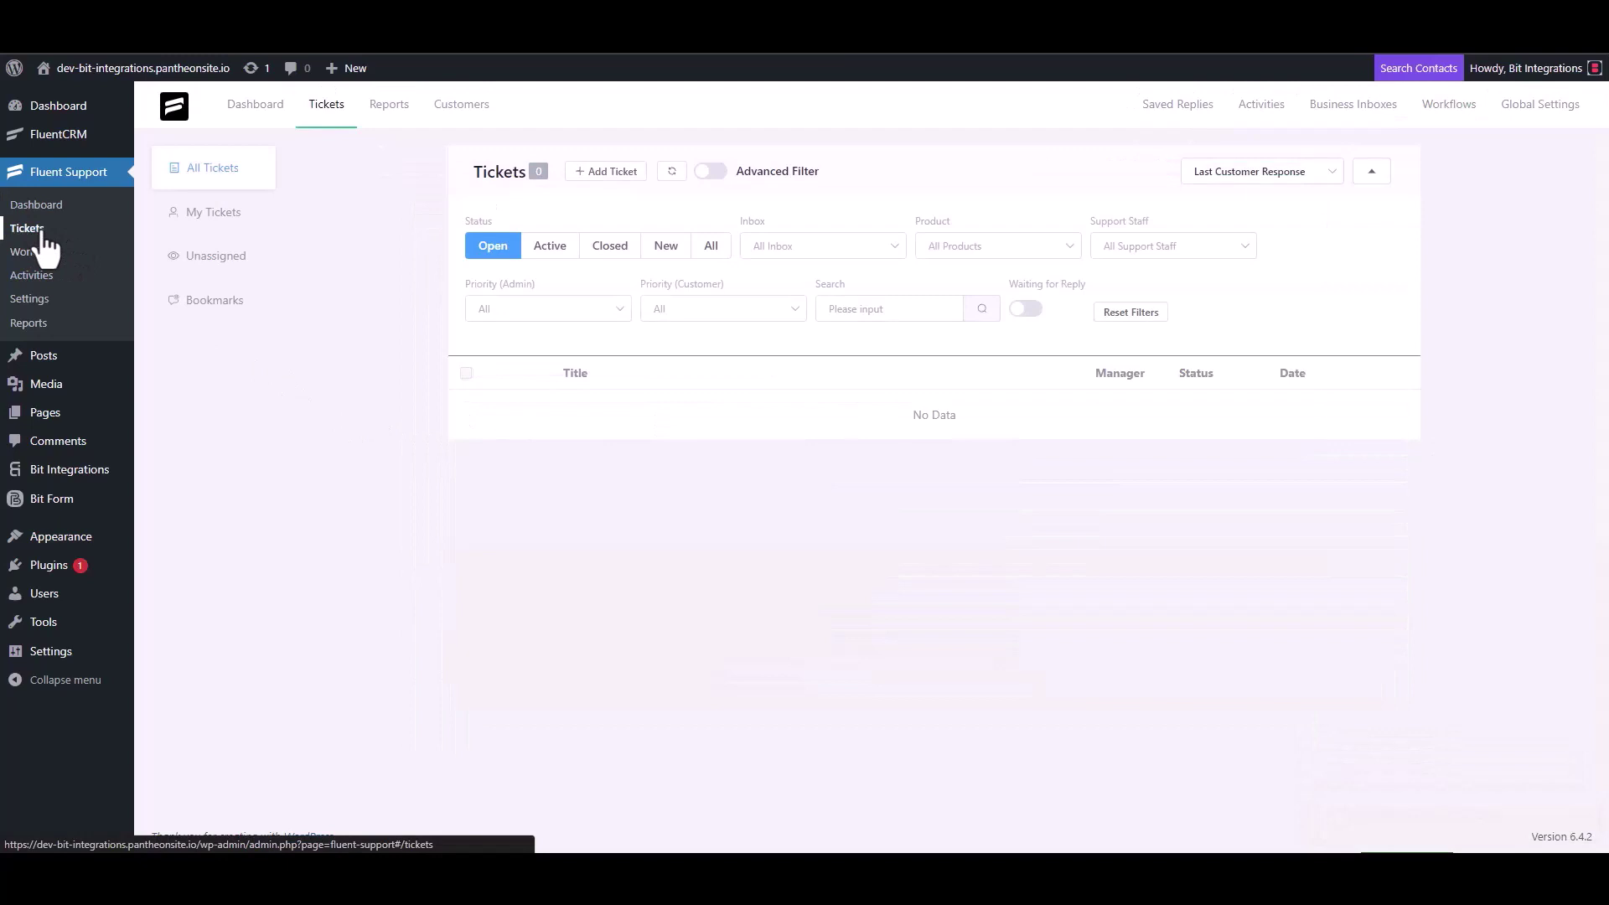
{"action": "left_click", "coordinate": [605, 172]}
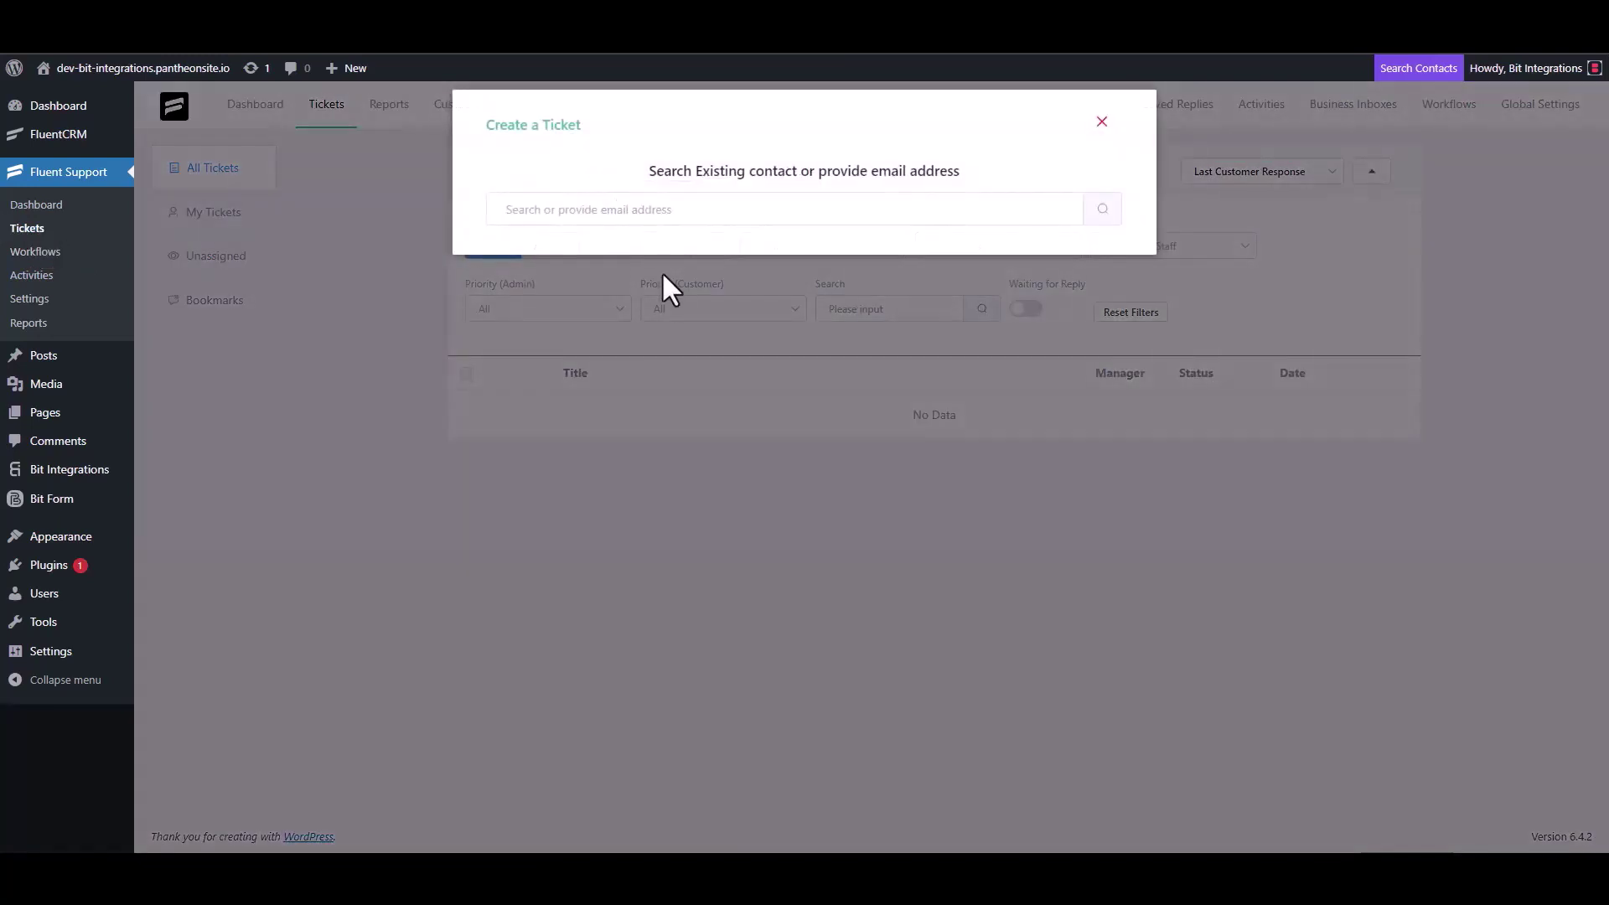
{"action": "left_click", "coordinate": [658, 209]}
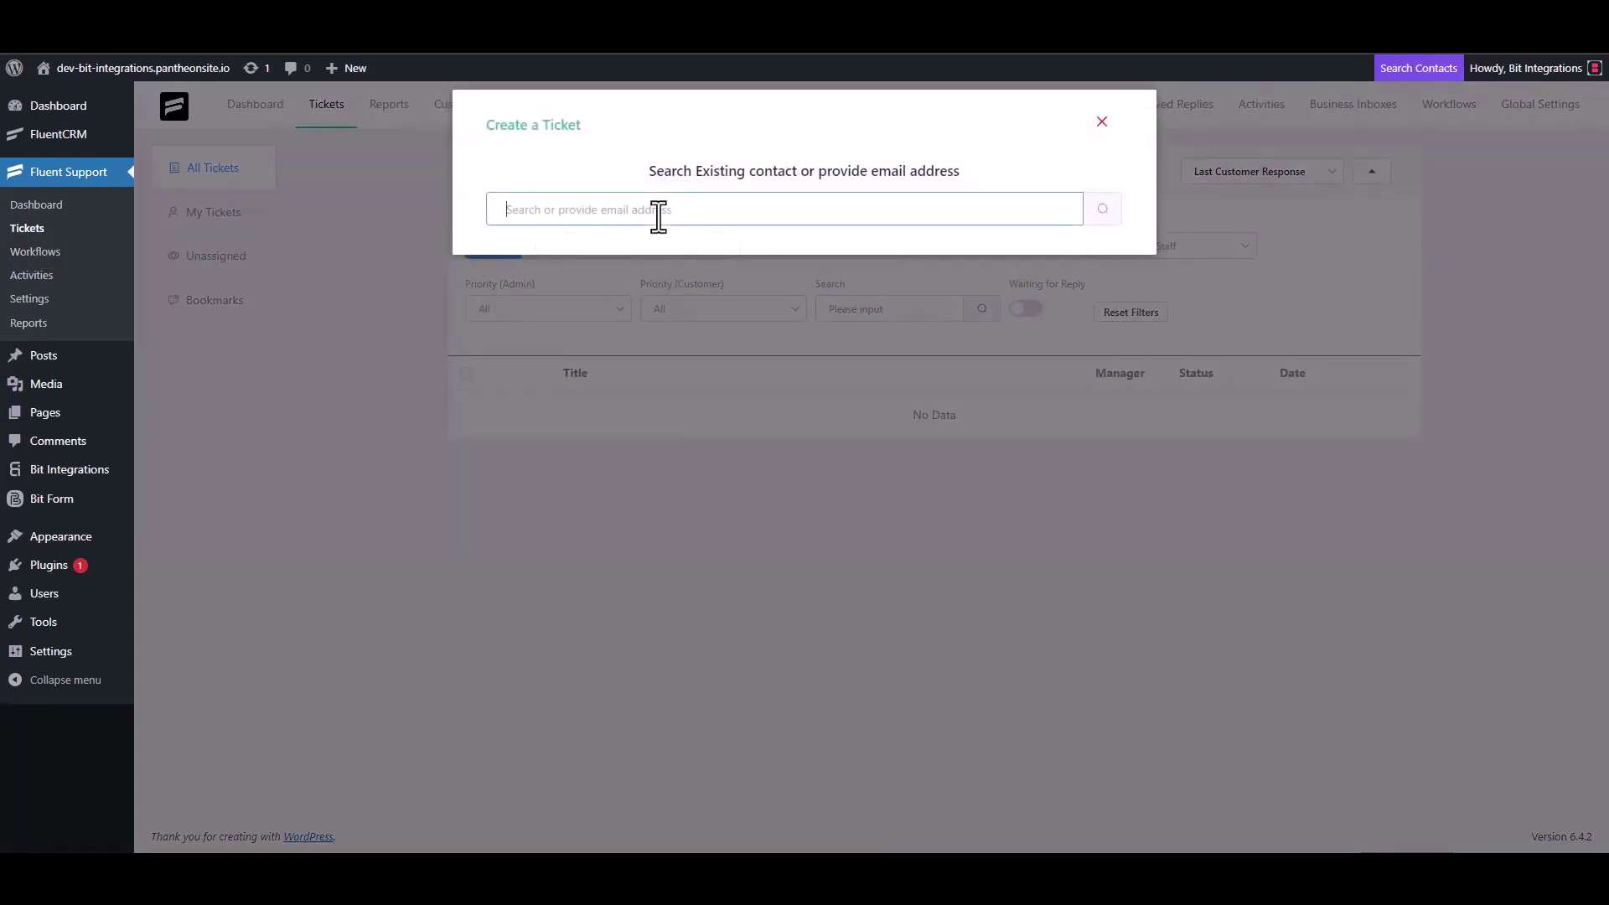
{"action": "type", "text": "test@gmail.com"}
{"action": "left_click", "coordinate": [1103, 210]}
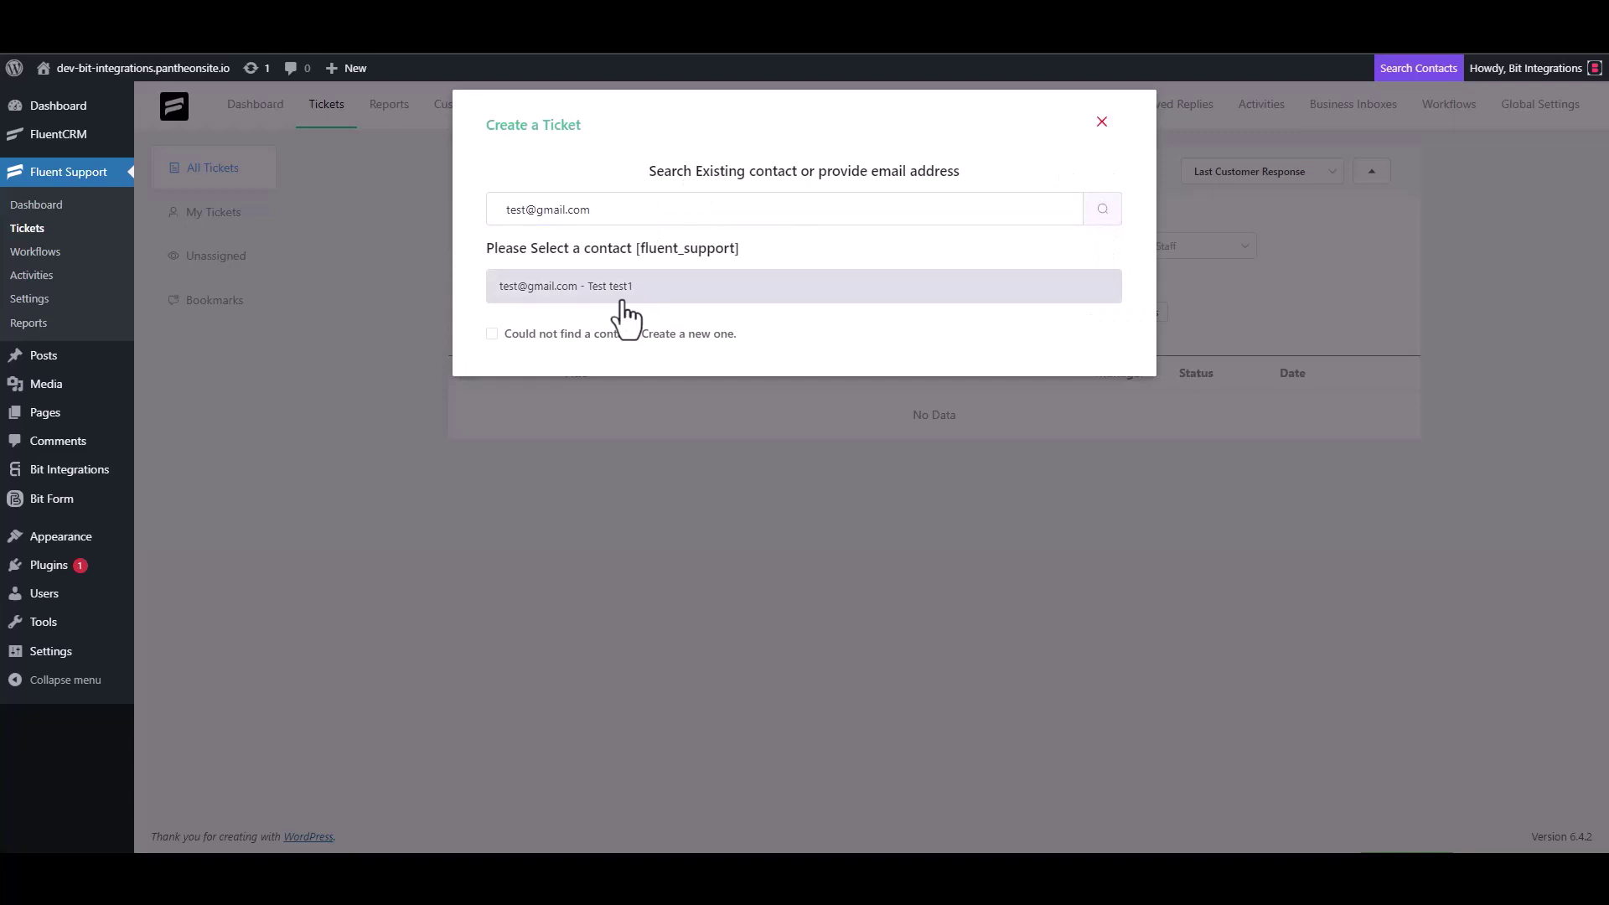
{"action": "left_click", "coordinate": [496, 334]}
{"action": "left_click", "coordinate": [561, 329]}
{"action": "type", "text": "test3"}
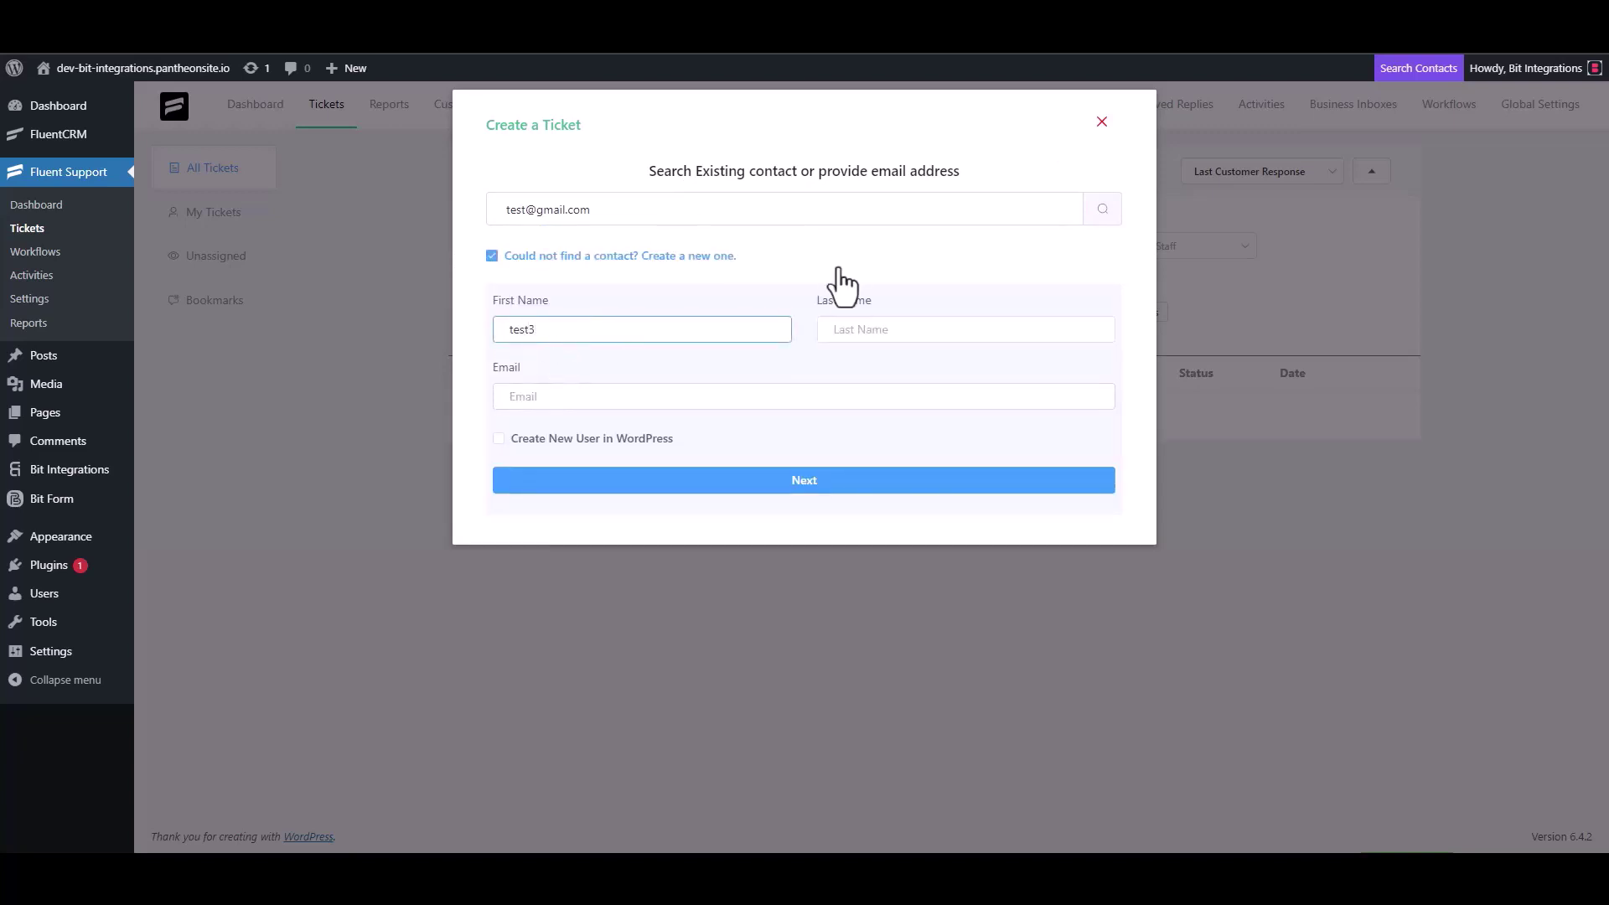
{"action": "left_click", "coordinate": [572, 399]}
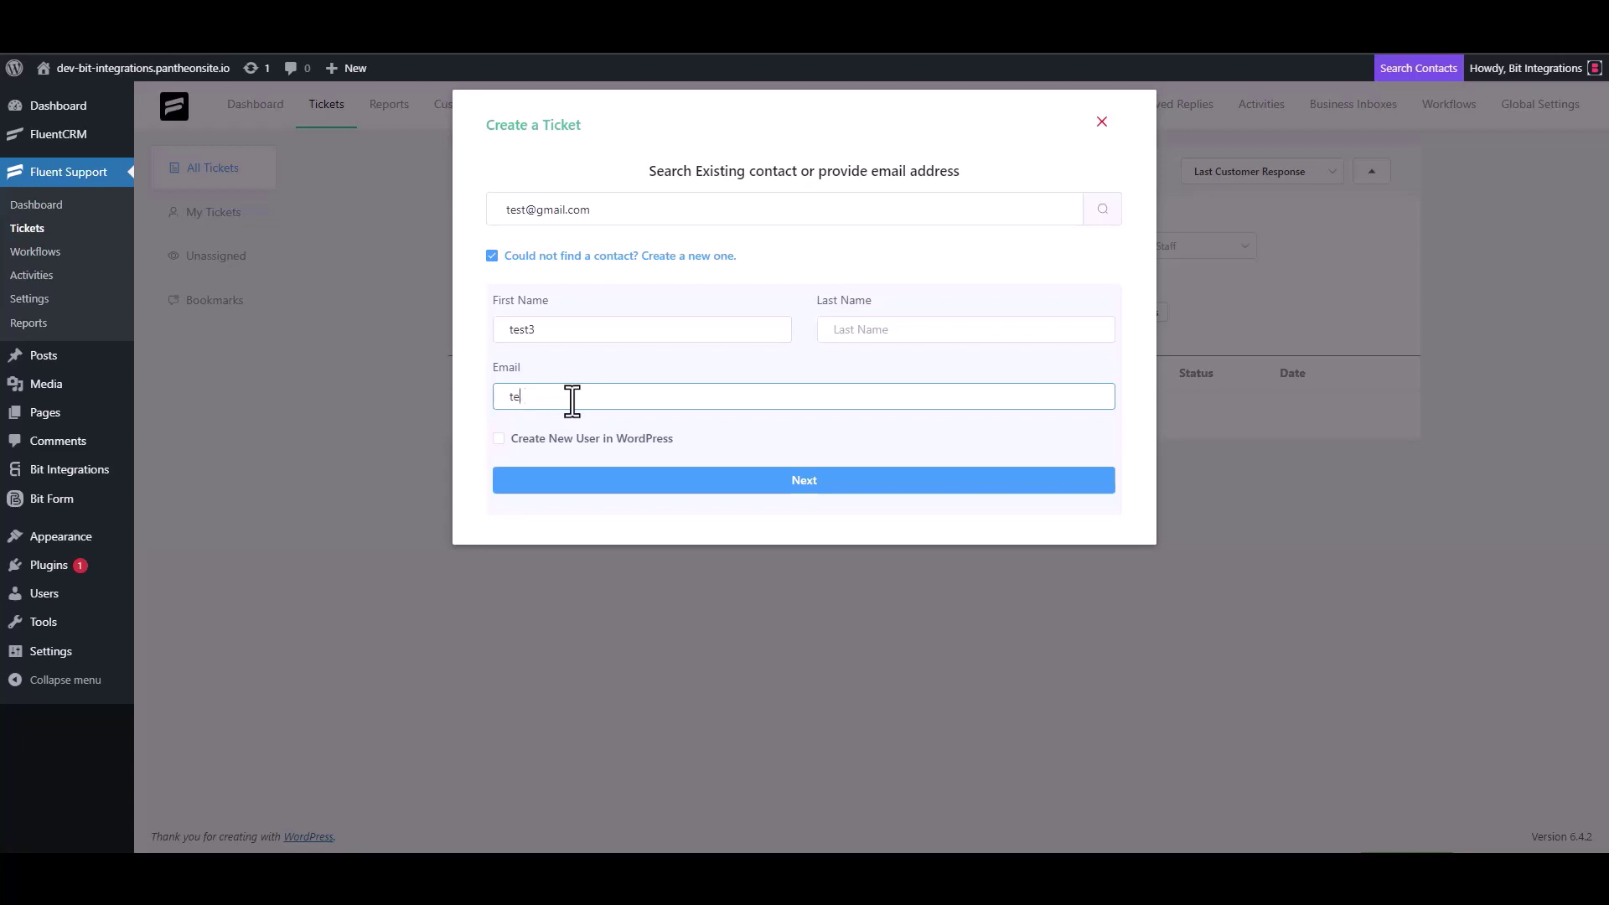
{"action": "type", "text": "test3@gmail.com"}
{"action": "left_click", "coordinate": [830, 486]}
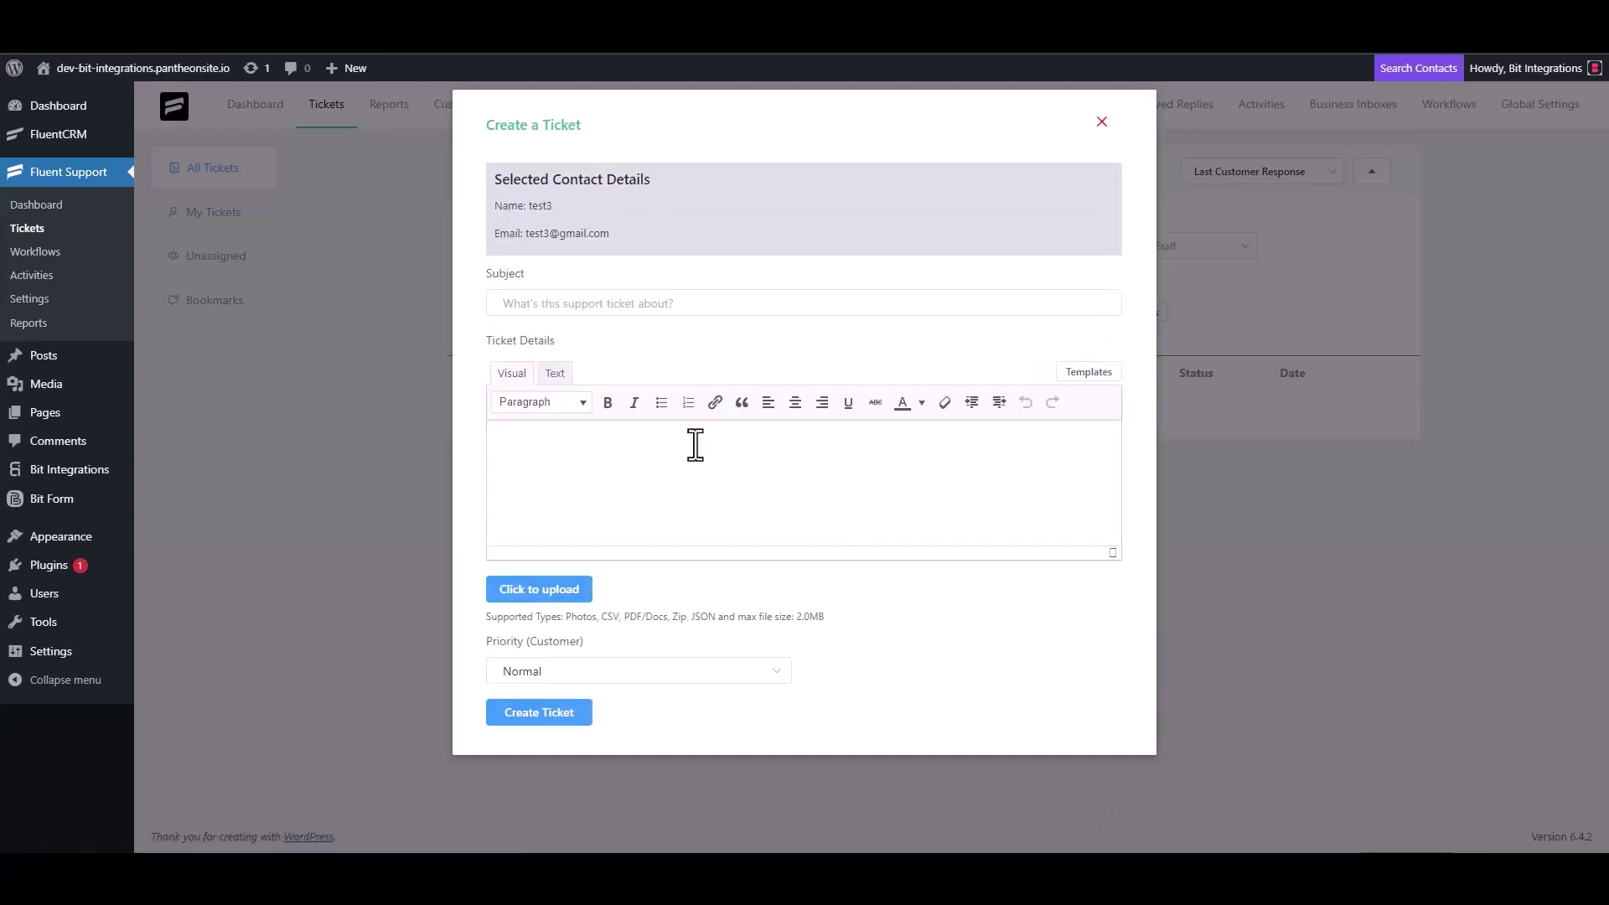
- Give the ticket subject 'test' and details 'test', then create it
{"action": "type", "text": "test"}
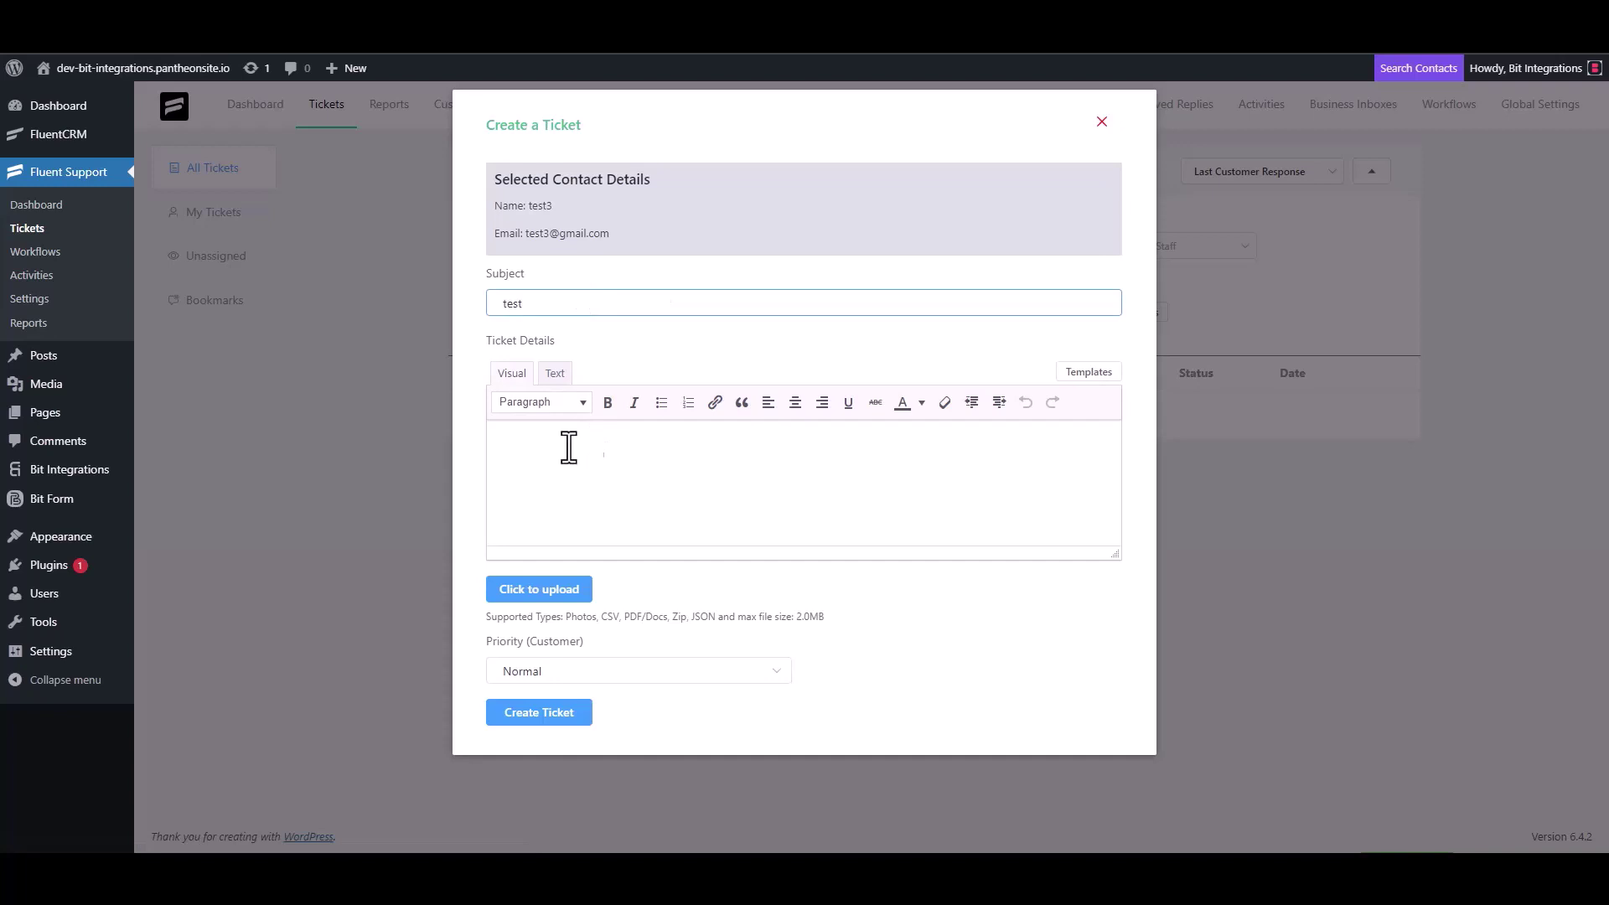
{"action": "left_click", "coordinate": [569, 448]}
{"action": "type", "text": "test"}
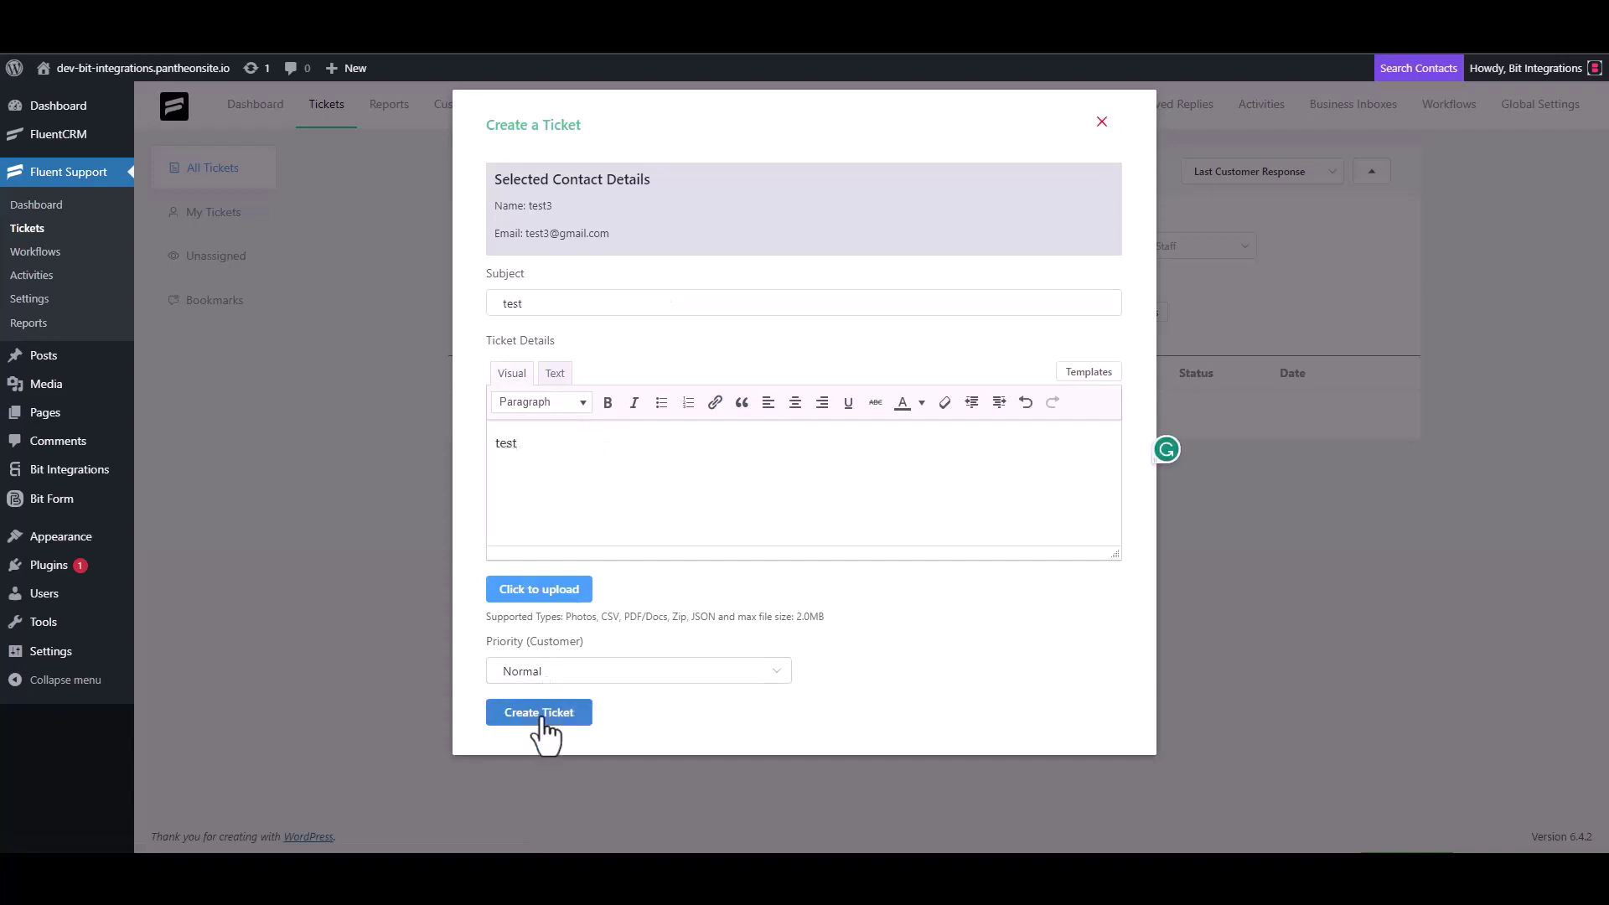
{"action": "left_click", "coordinate": [540, 713]}
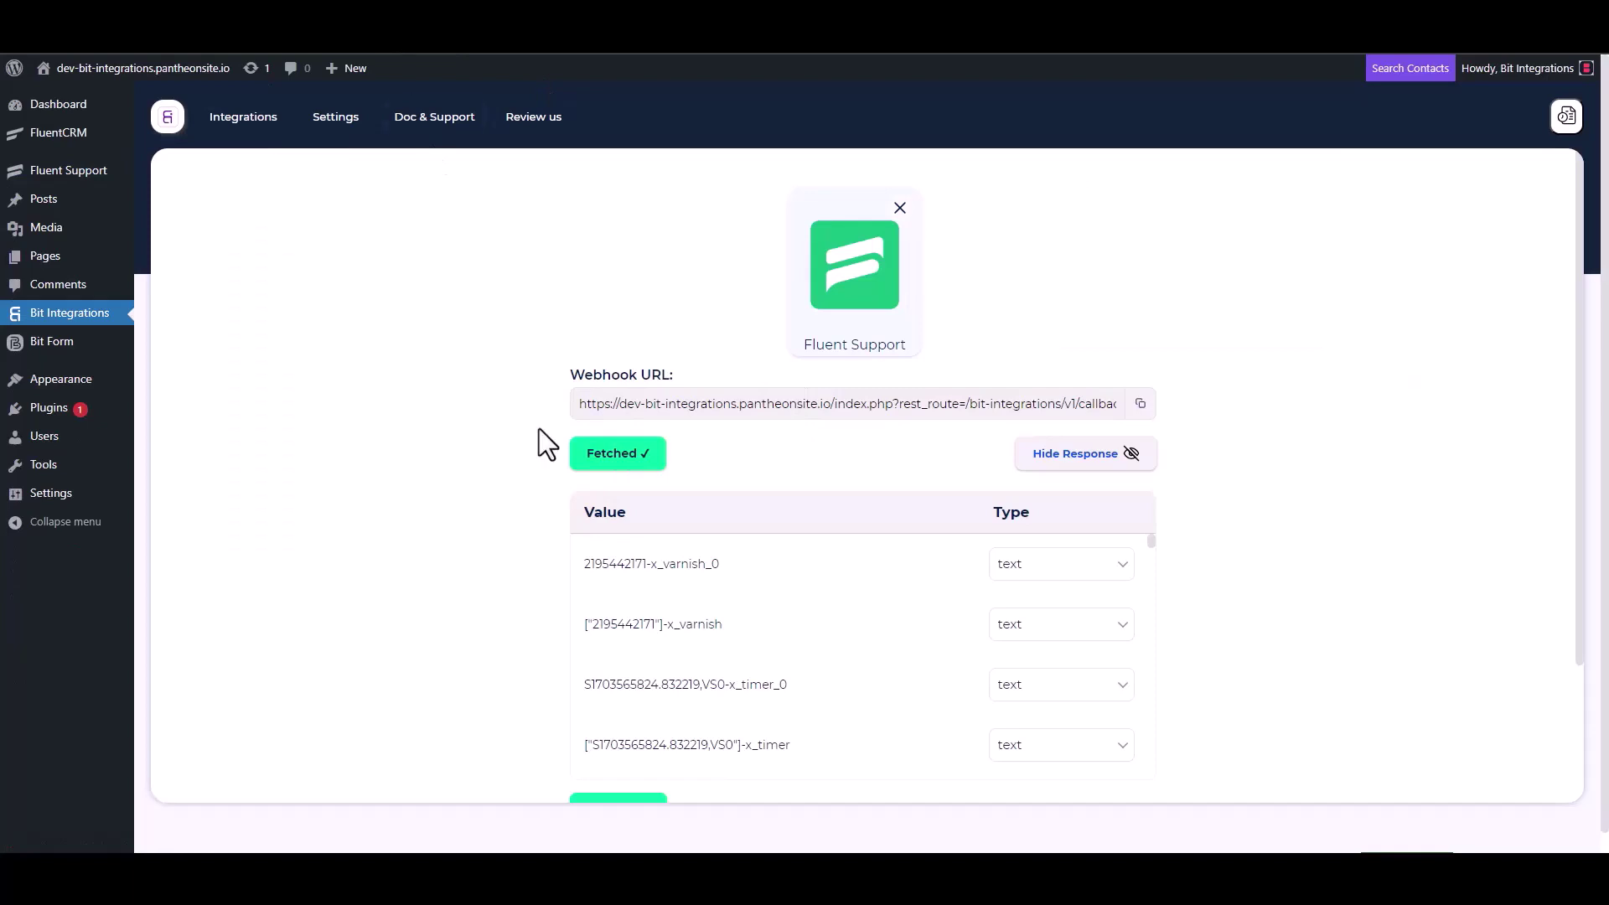
- Scroll through the response values fetched from the new Fluent Support ticket
{"action": "scroll", "coordinate": [748, 591], "scroll_direction": "down", "scroll_amount": 3}
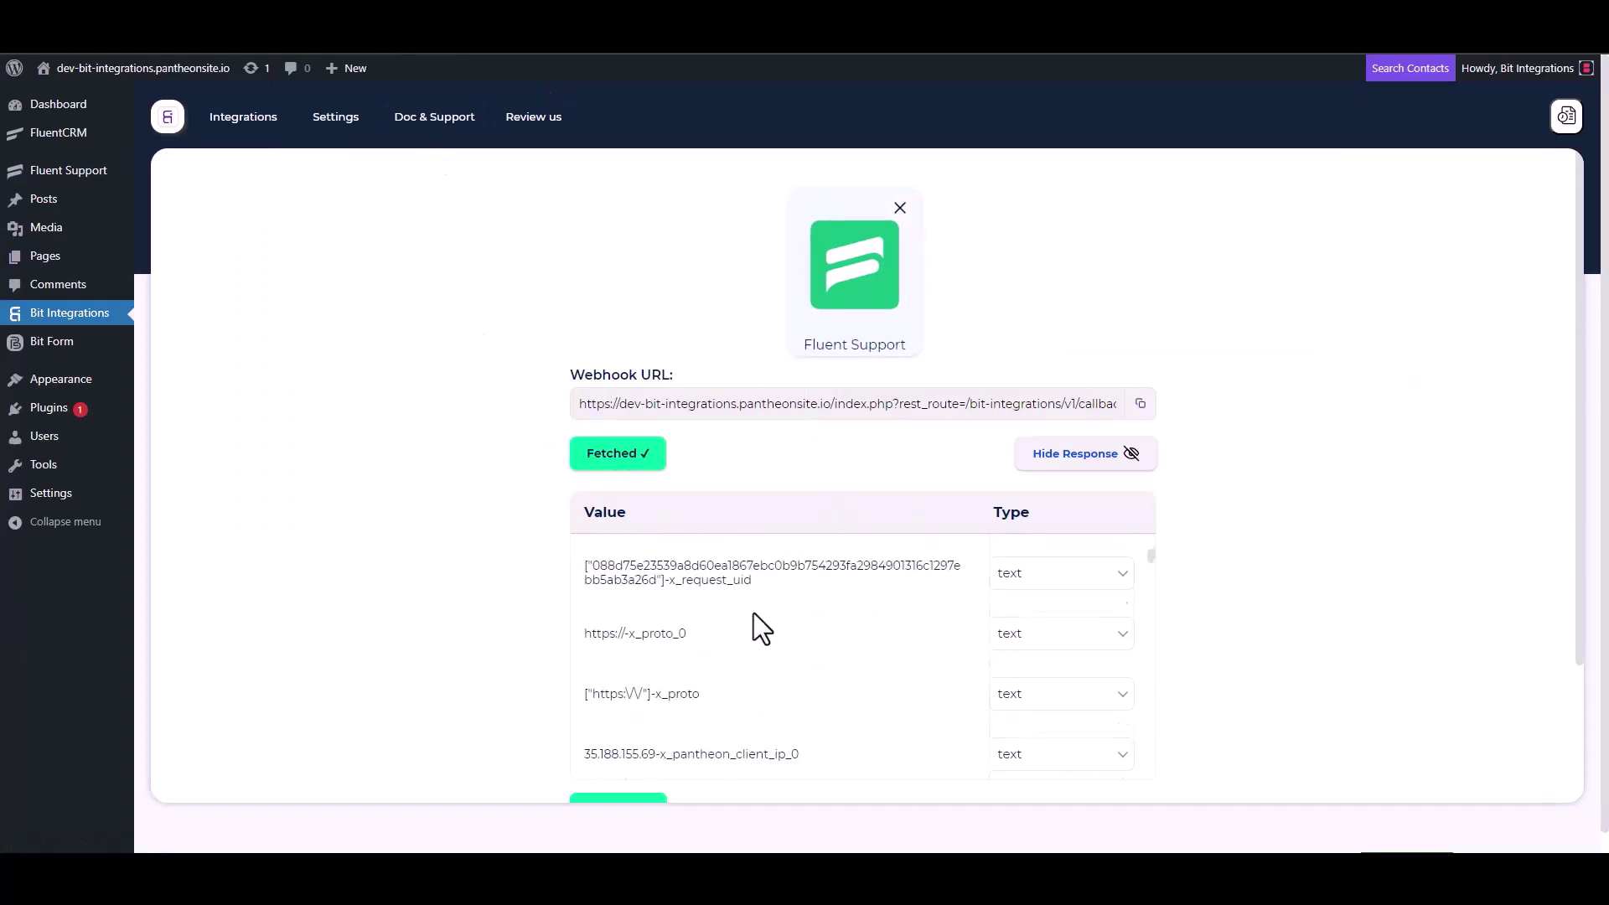
{"action": "scroll", "coordinate": [541, 651], "scroll_direction": "down", "scroll_amount": 2}
{"action": "scroll", "coordinate": [776, 452], "scroll_direction": "down", "scroll_amount": 6}
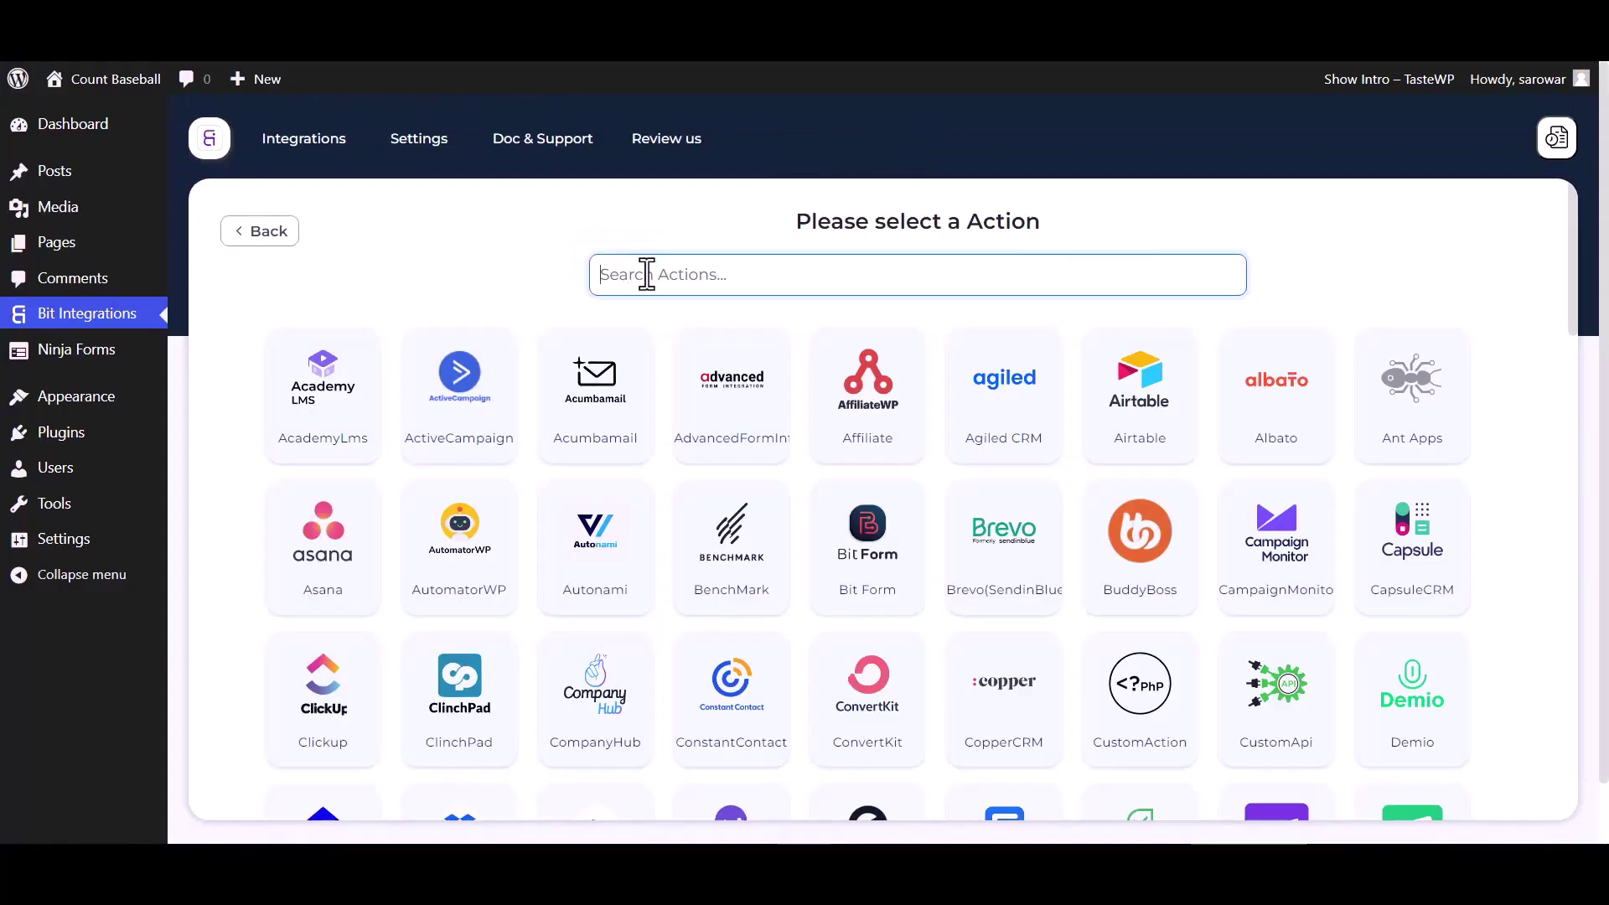
- Search 'wo', pick Woodpecker as the action and focus its API Key field
{"action": "type", "text": "wo"}
{"action": "left_click", "coordinate": [913, 403]}
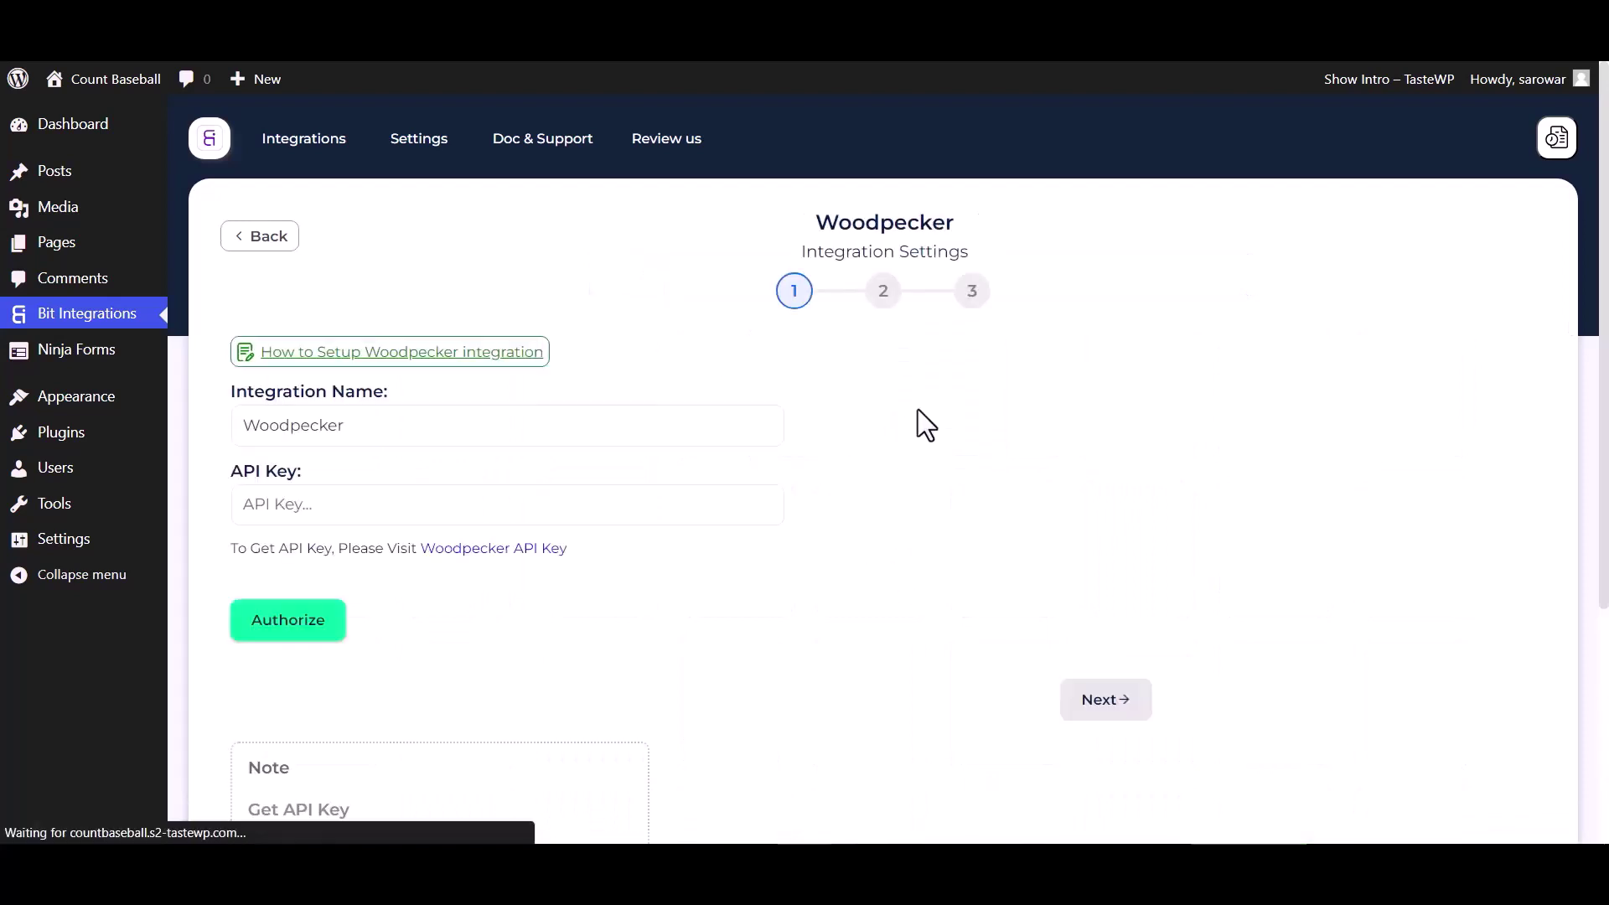
{"action": "left_click", "coordinate": [294, 516]}
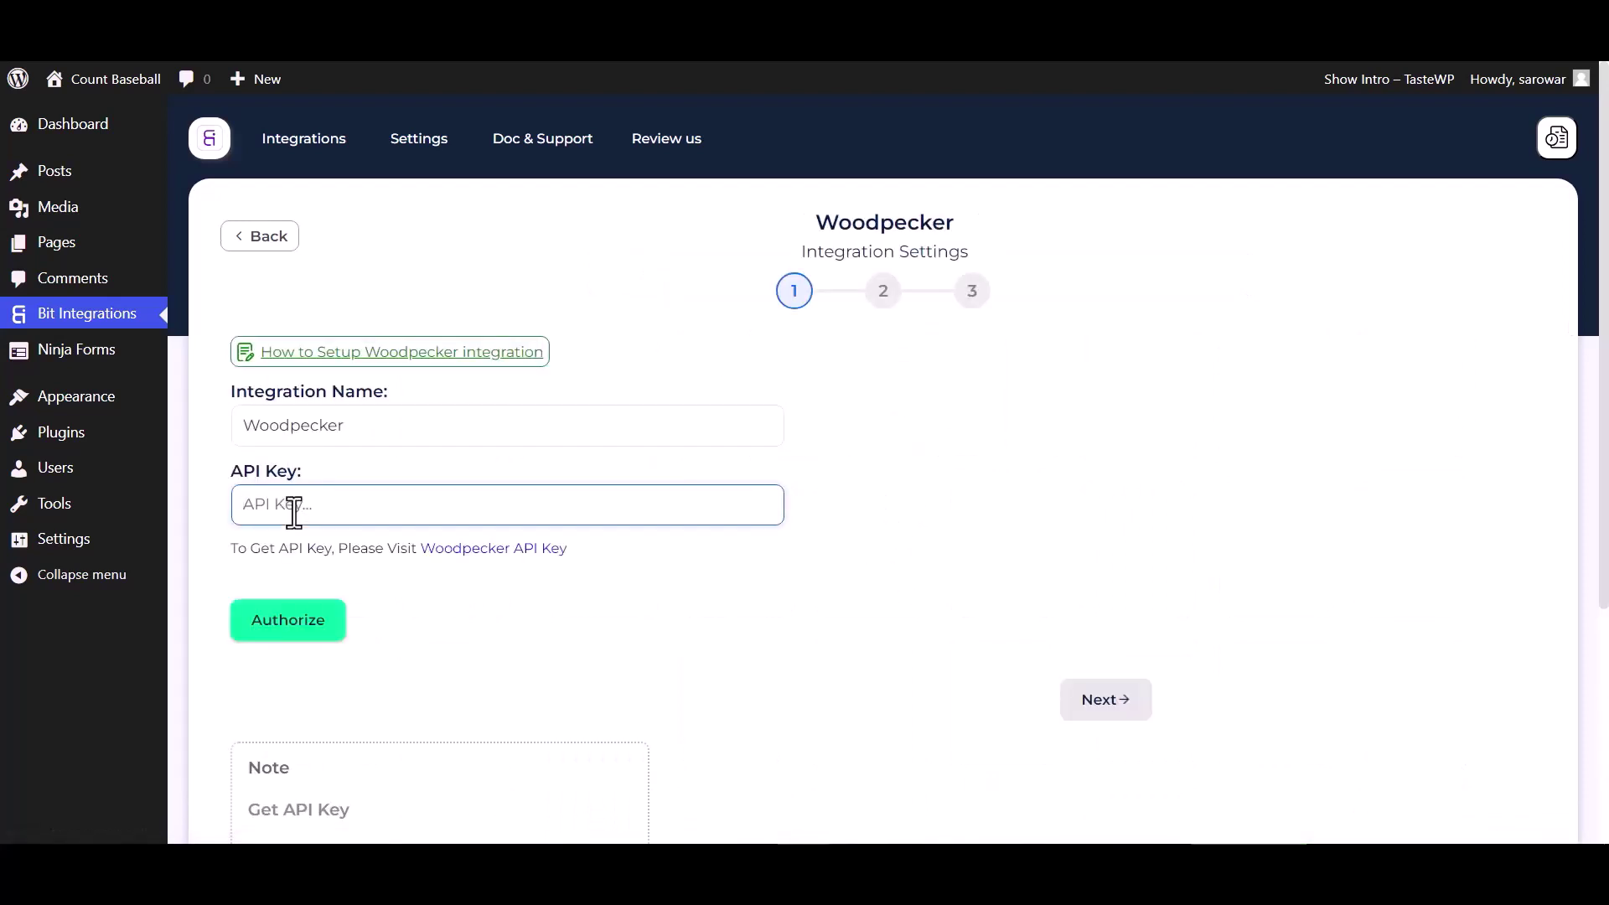
- In Woodpecker's Integrations > API keys section, create a new API key and copy it
{"action": "left_click", "coordinate": [466, 566]}
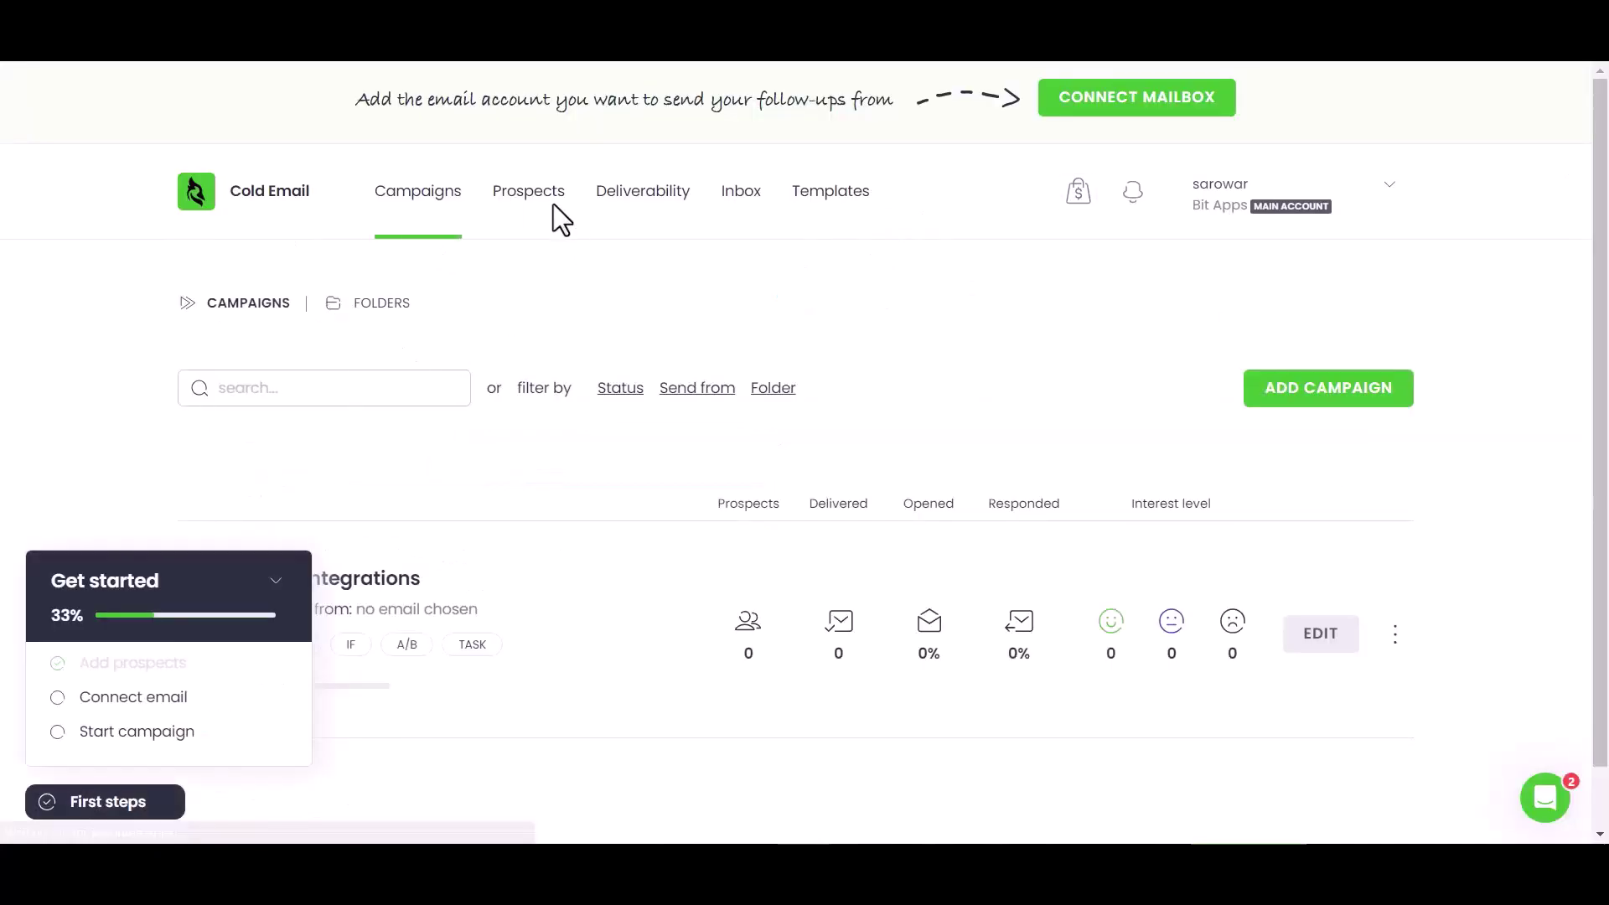
{"action": "left_click", "coordinate": [545, 204]}
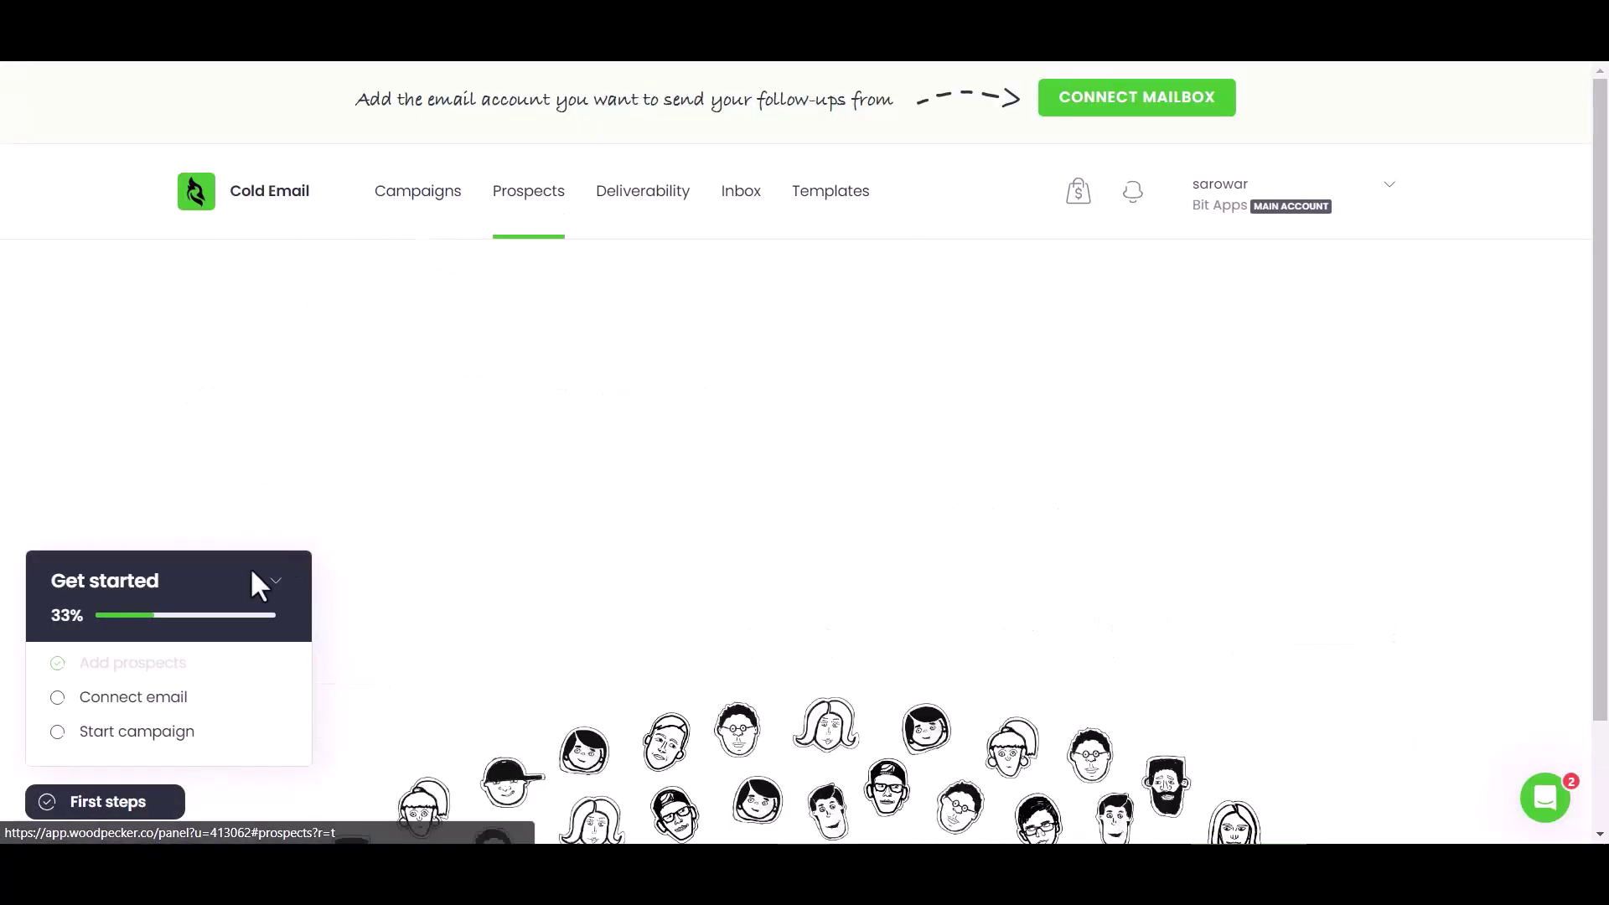
{"action": "left_click", "coordinate": [274, 581]}
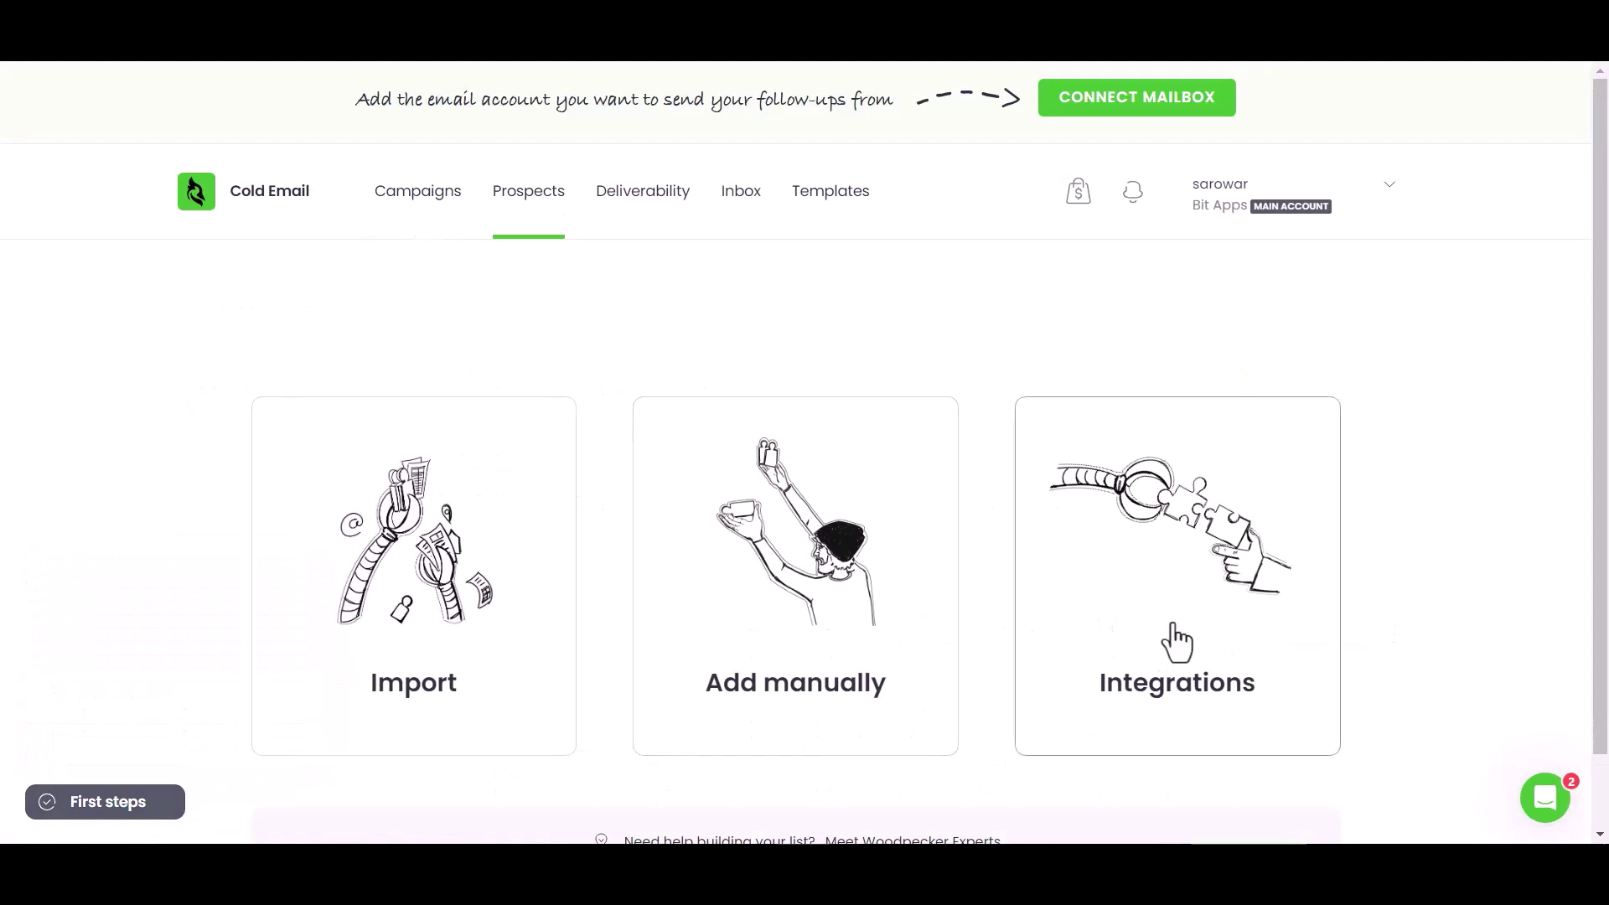
{"action": "left_click", "coordinate": [1174, 641]}
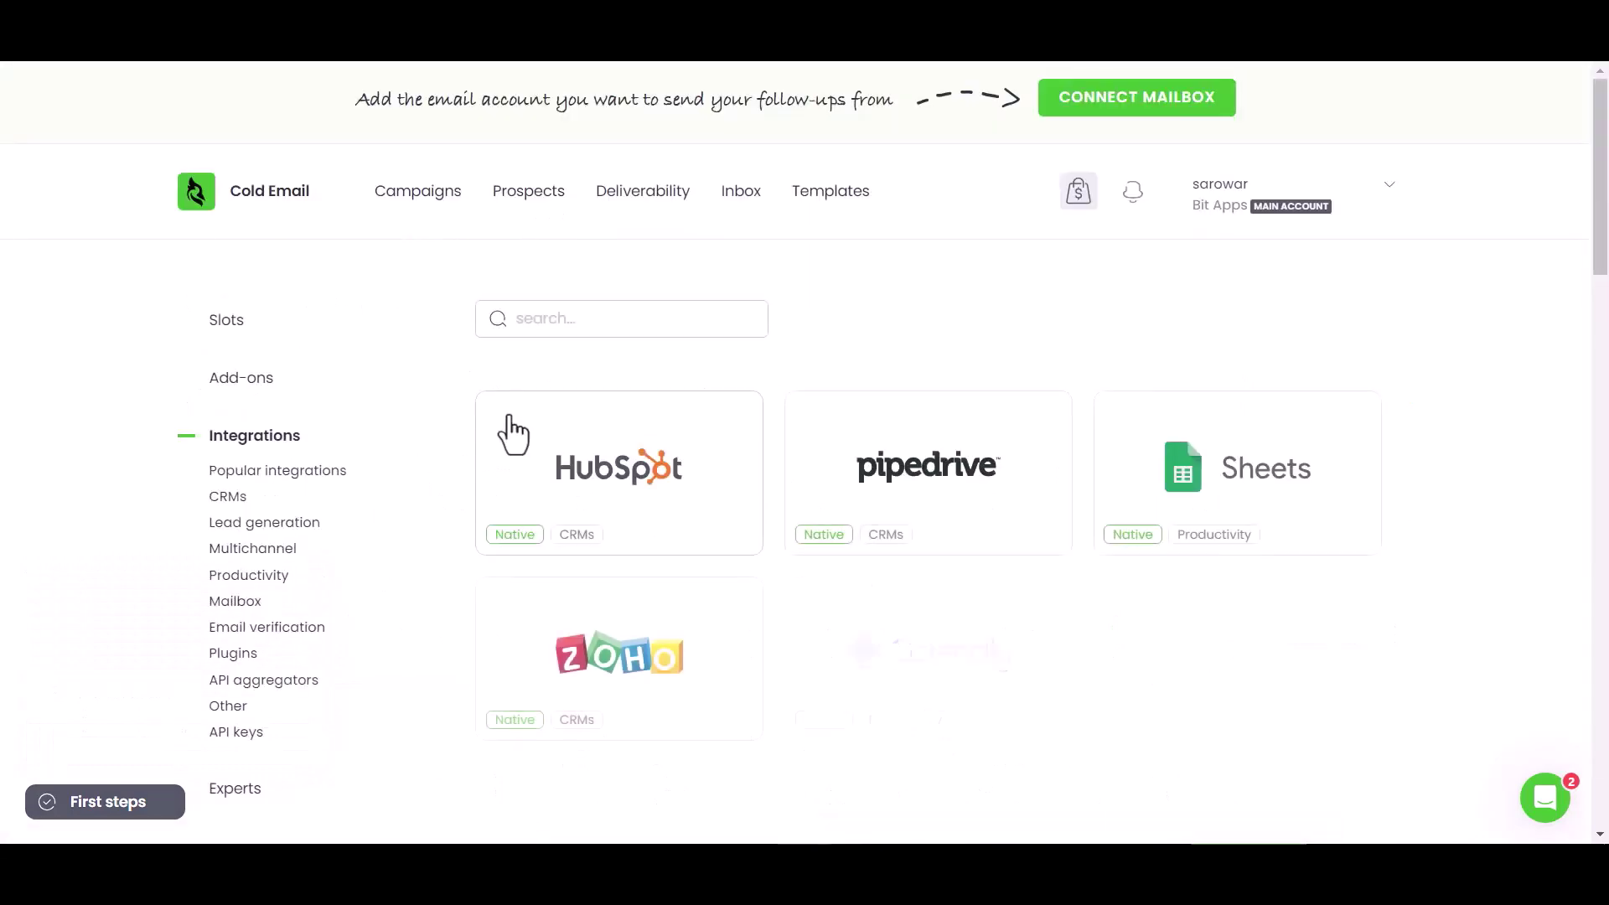
{"action": "left_click", "coordinate": [244, 735]}
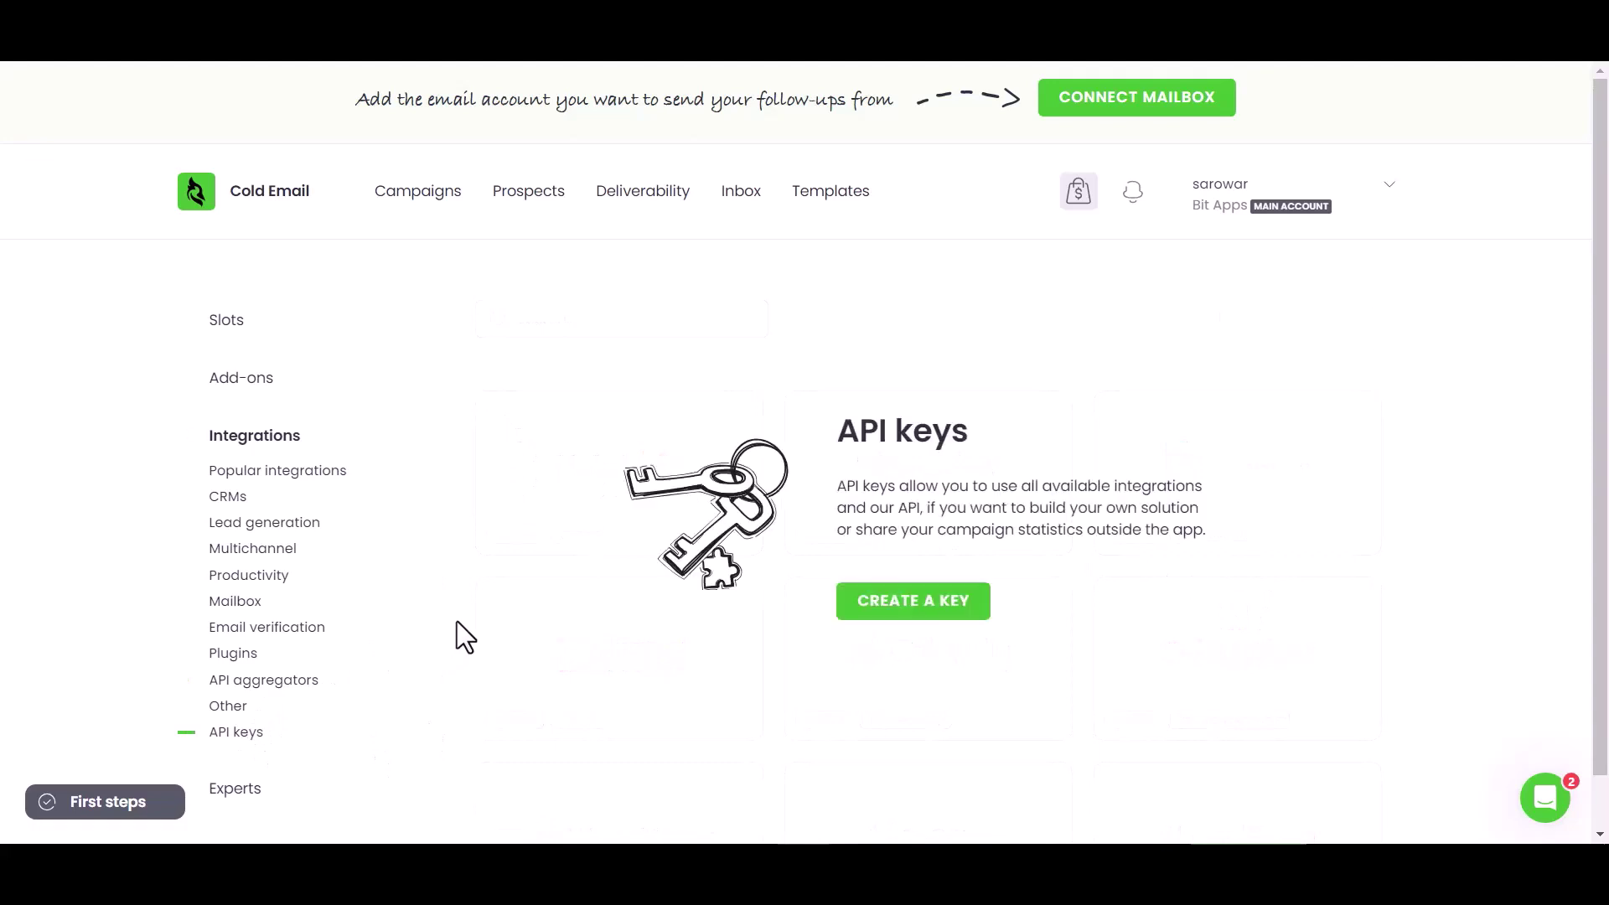
{"action": "left_click", "coordinate": [882, 609]}
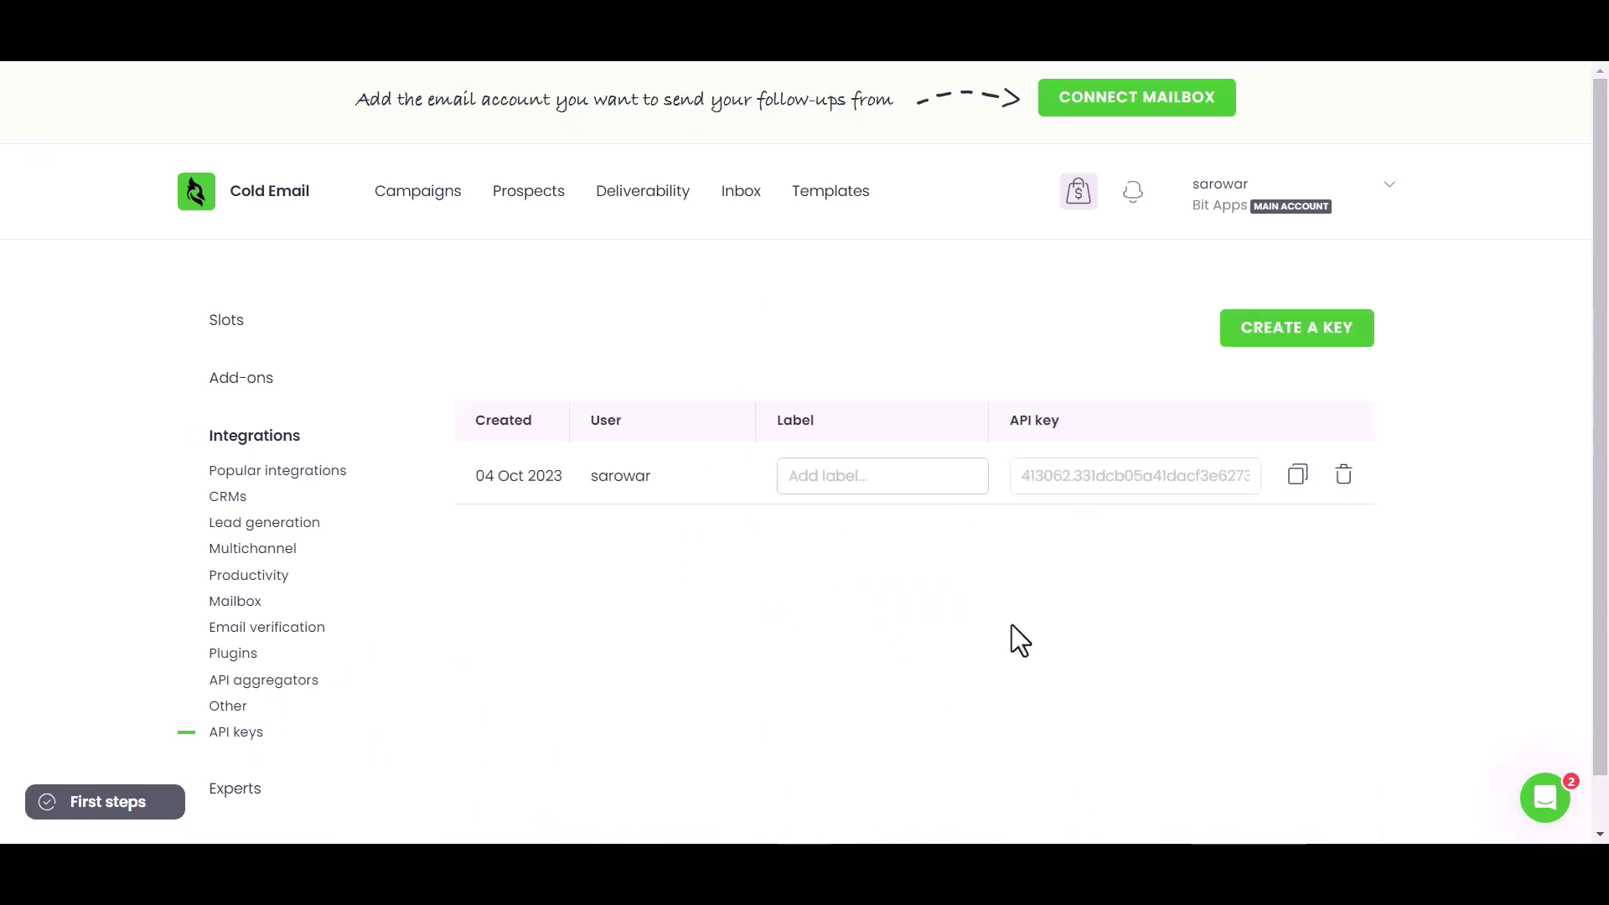
{"action": "left_click", "coordinate": [1299, 475]}
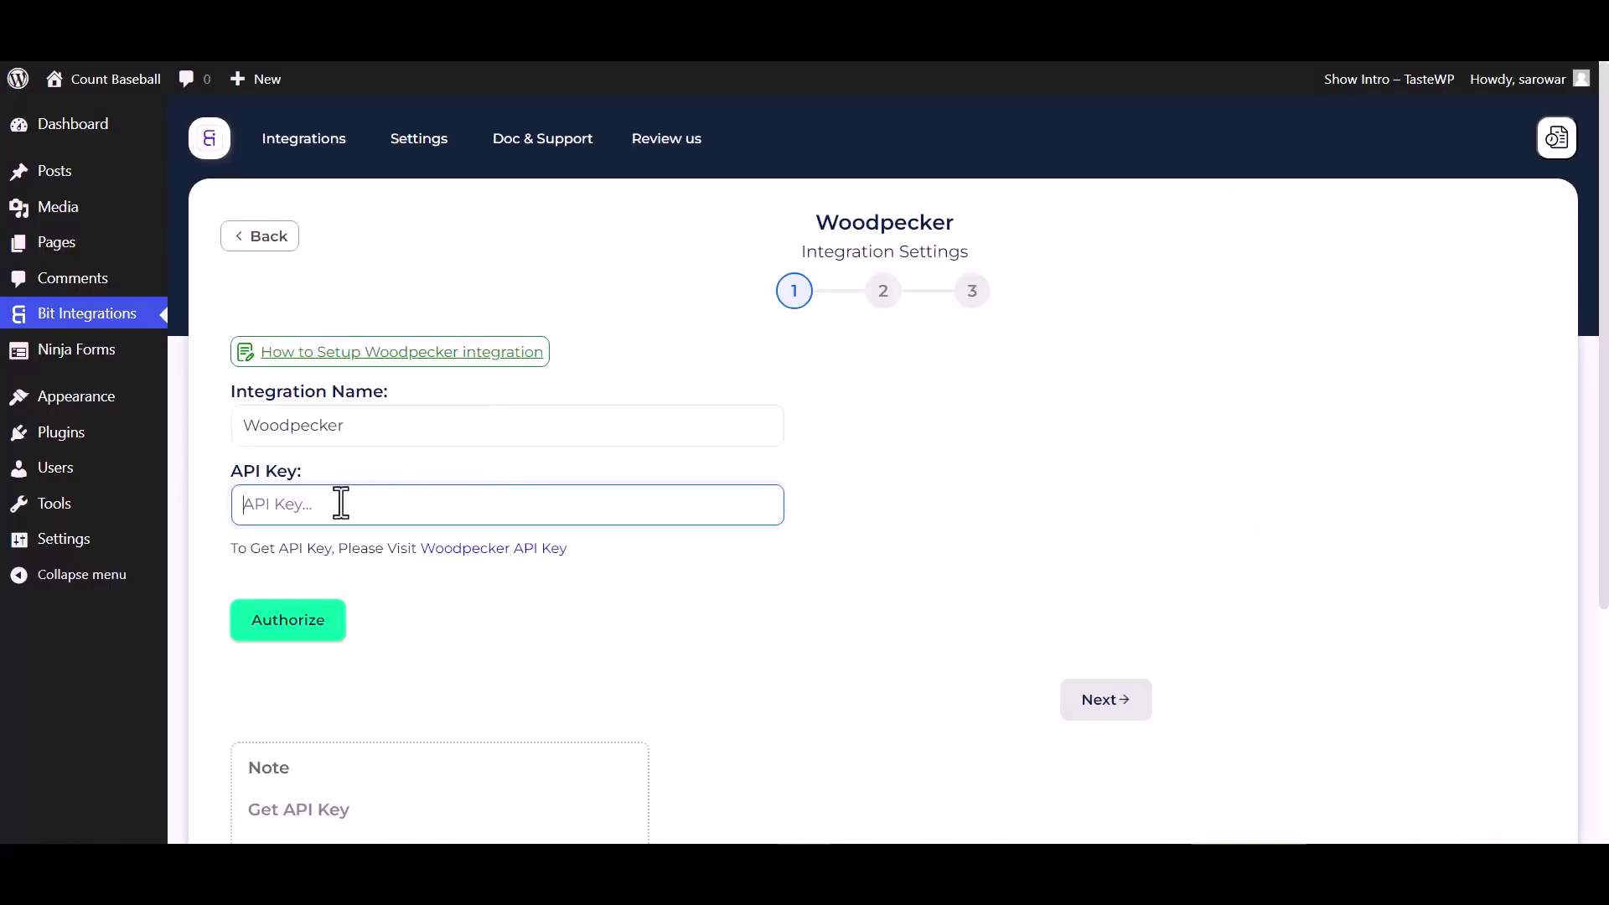
- Paste the Woodpecker API key and authorize the connection
{"action": "key", "text": "ctrl+v"}
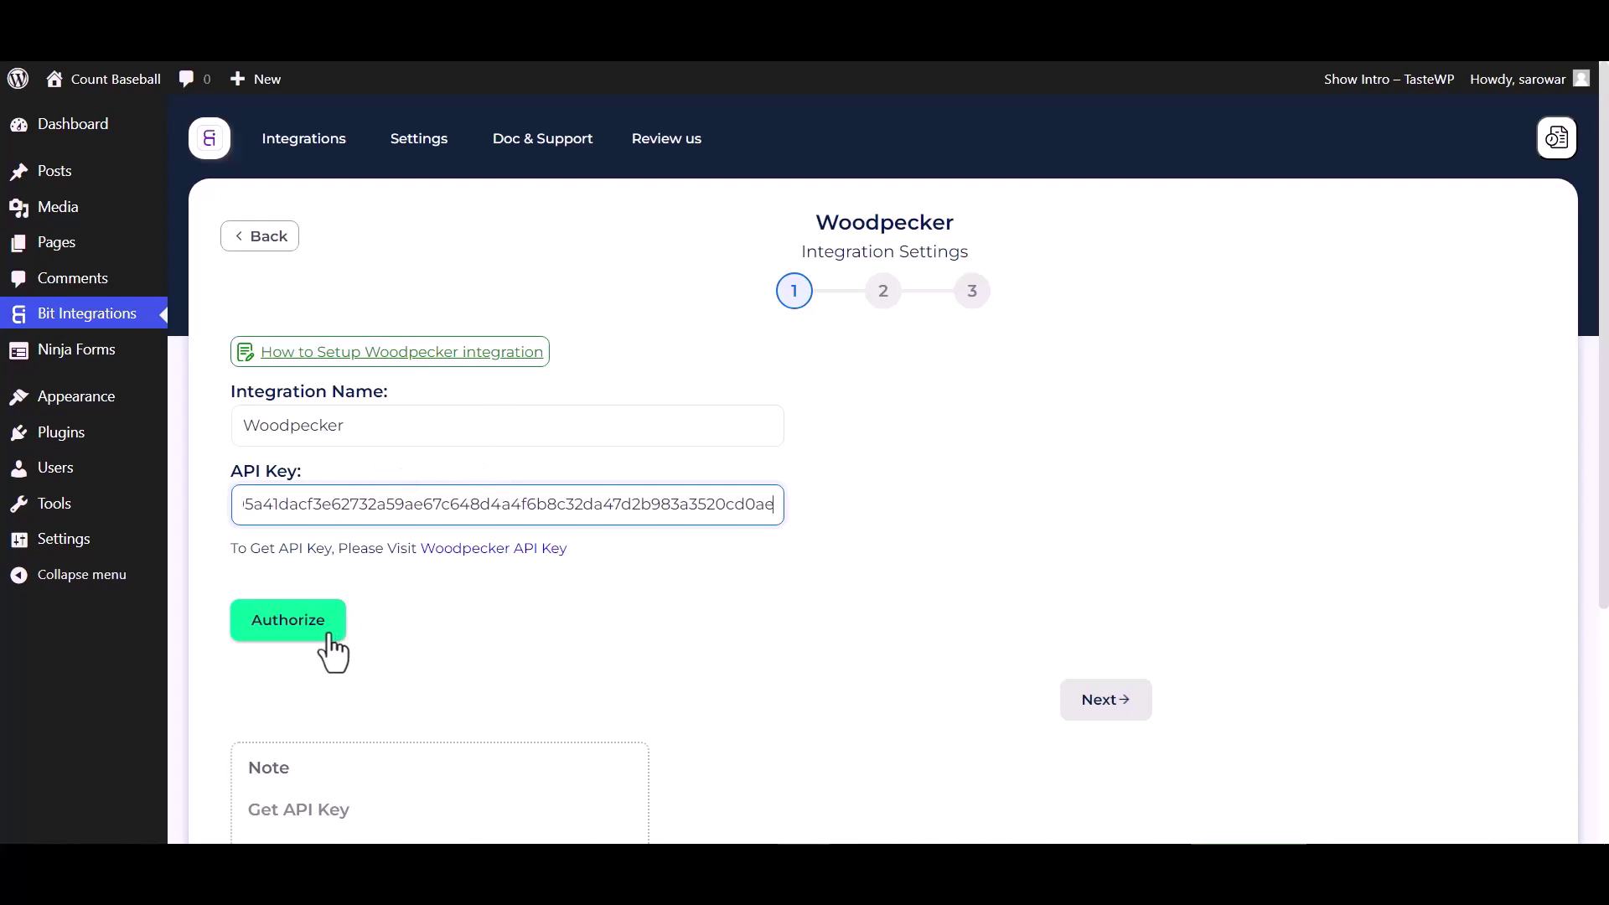
{"action": "left_click", "coordinate": [329, 641]}
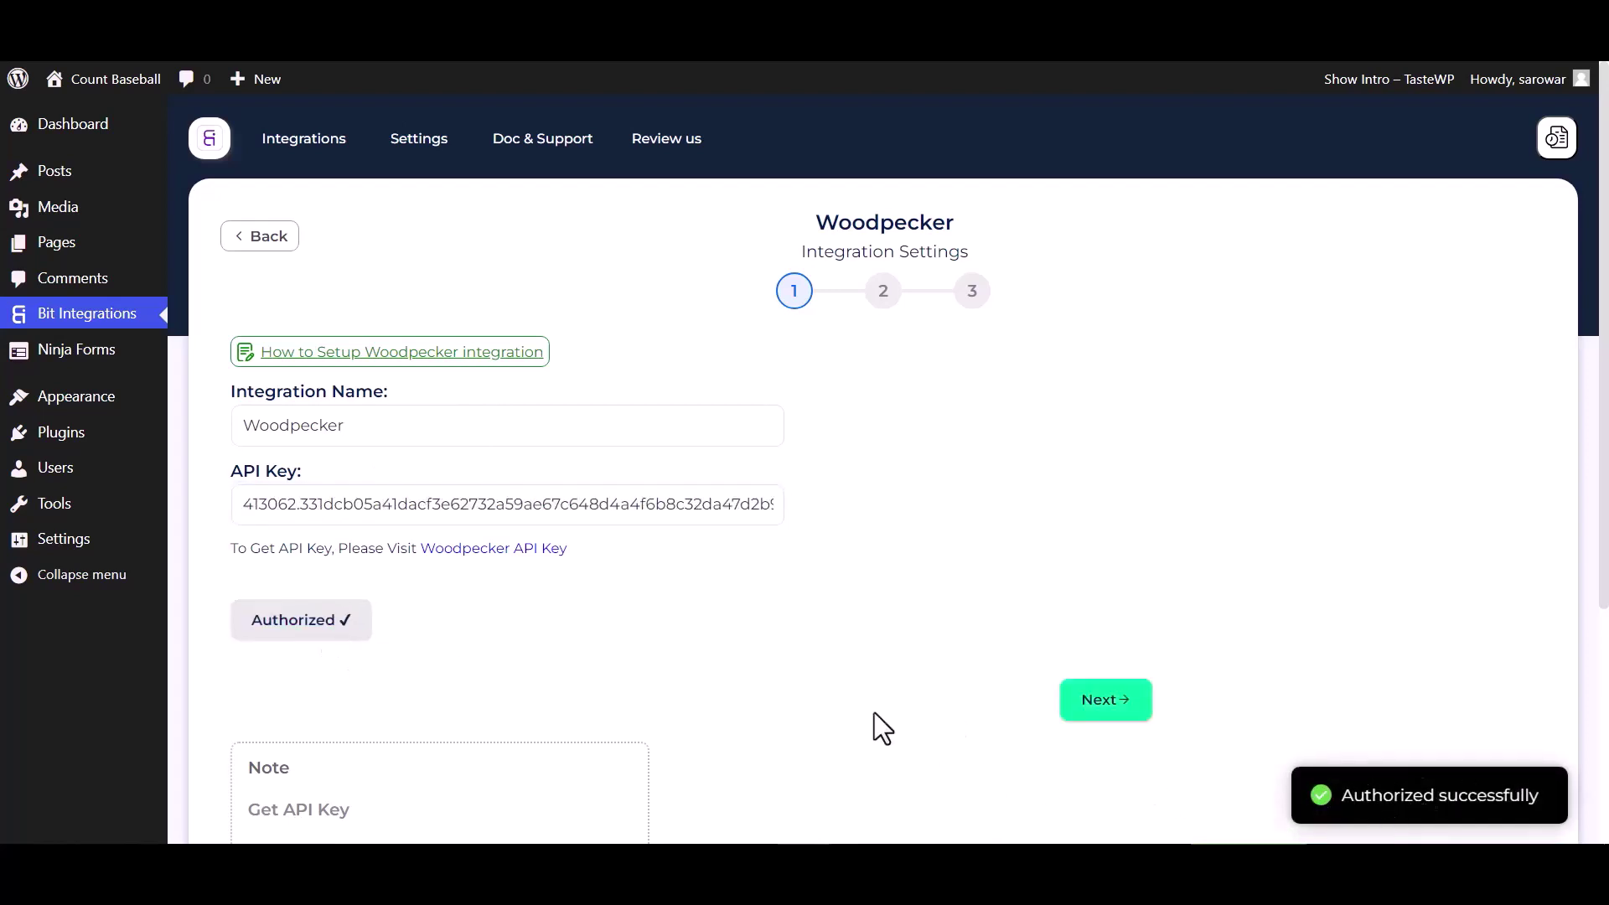
- Choose 'Adding prospects to the Campaign' with the 'Bit Integrations' campaign
{"action": "left_click", "coordinate": [1108, 708]}
{"action": "left_click", "coordinate": [567, 381]}
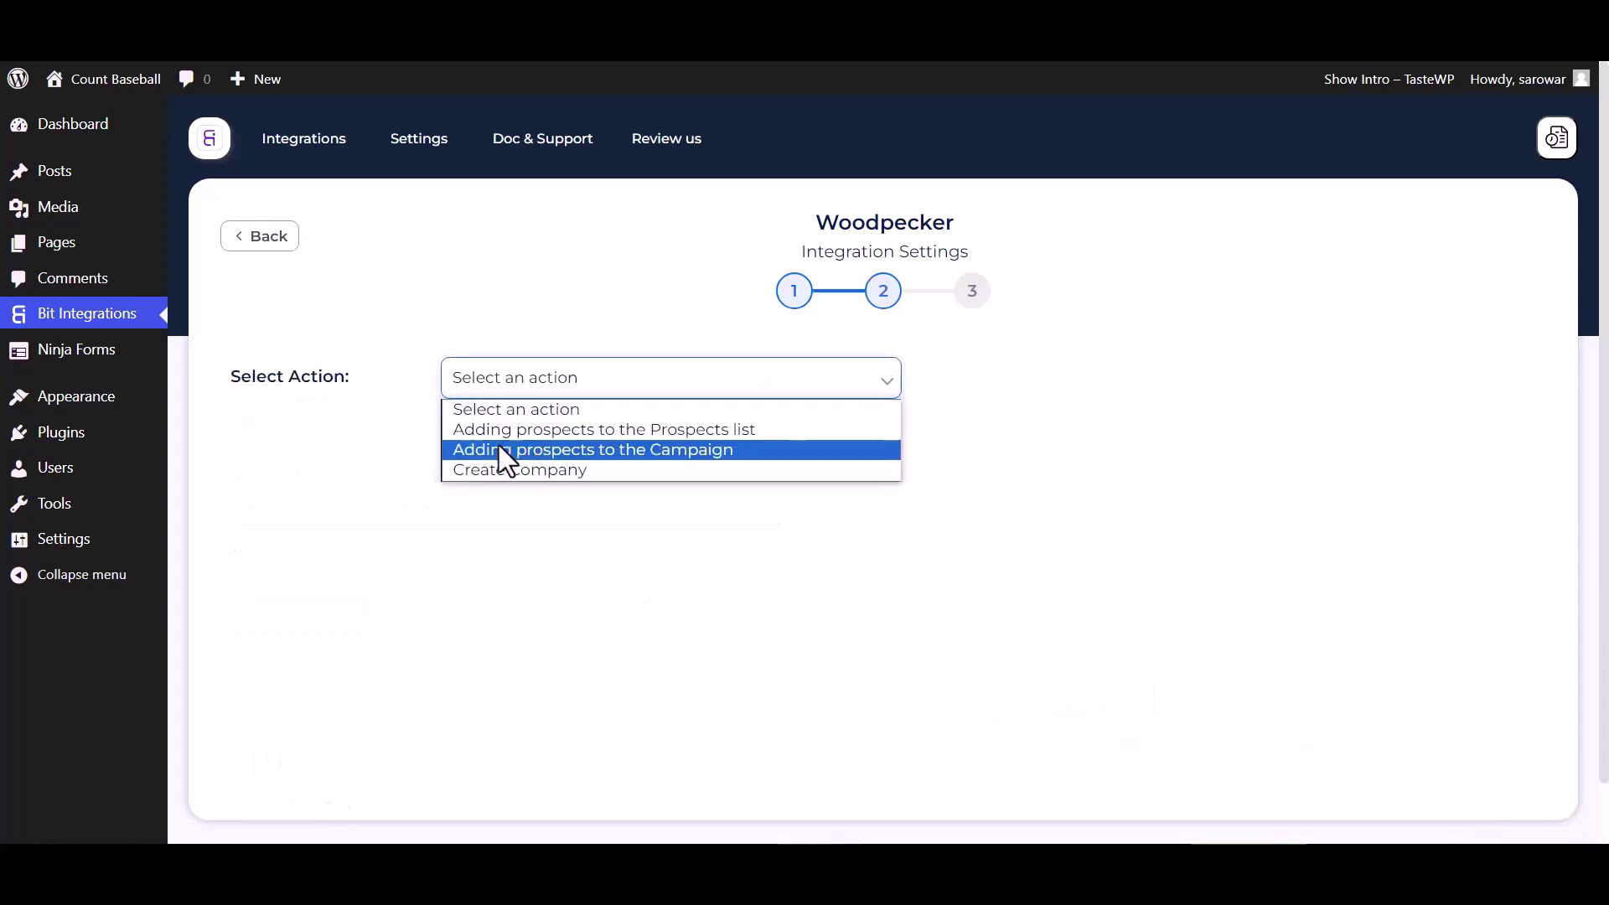
{"action": "left_click", "coordinate": [505, 444]}
{"action": "left_click", "coordinate": [515, 479]}
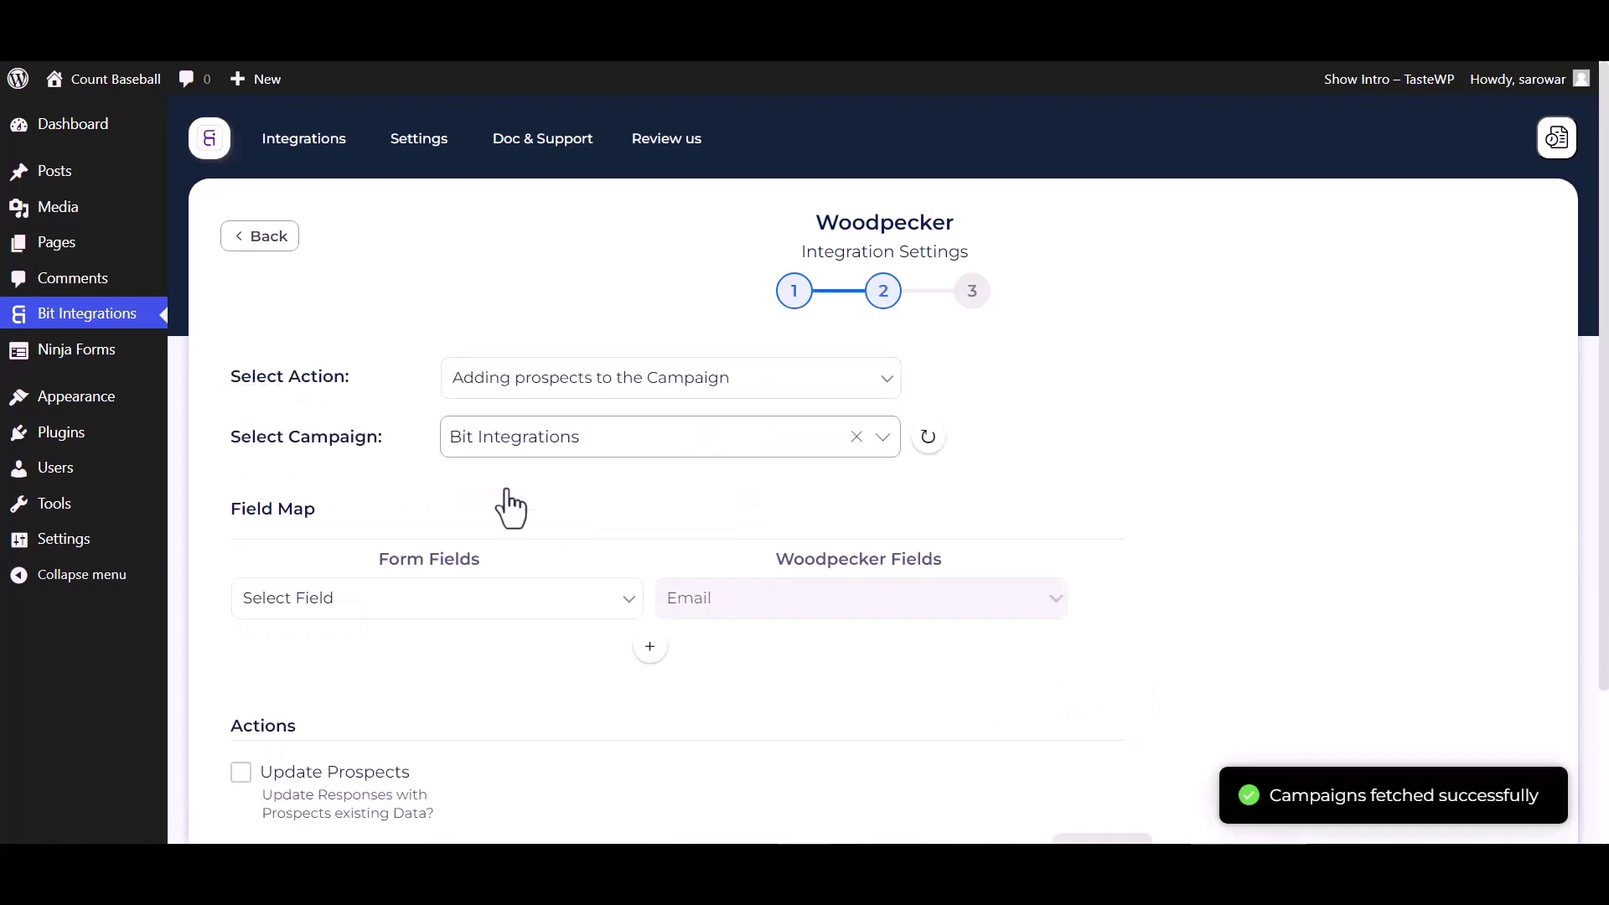
{"action": "scroll", "coordinate": [504, 487], "scroll_direction": "down", "scroll_amount": 3}
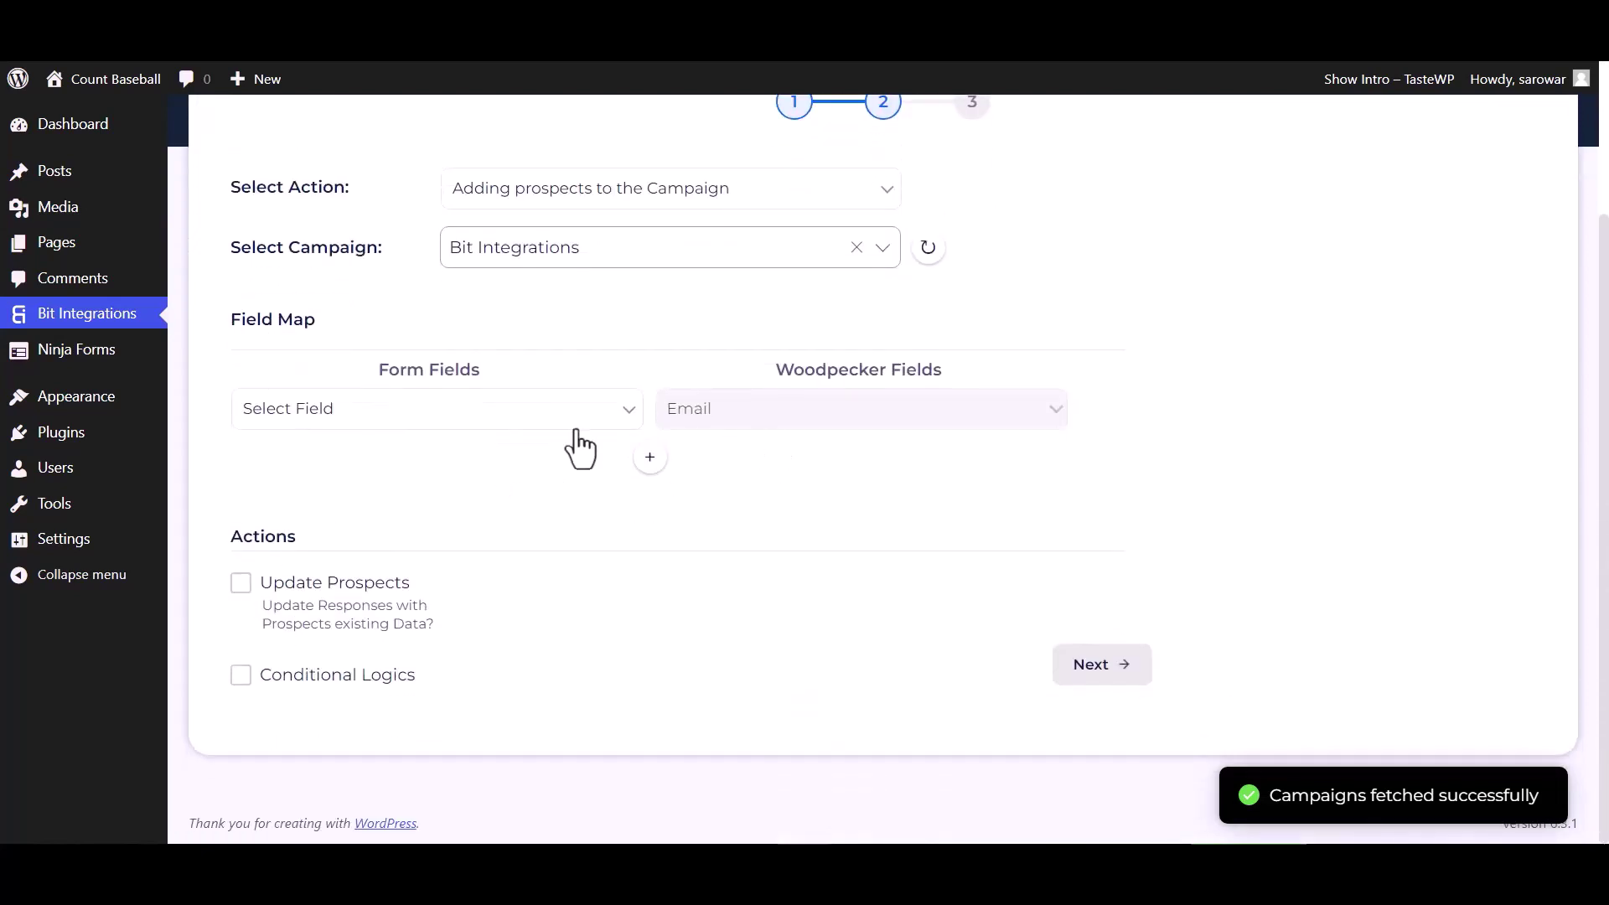
- Map the Email field and the First Name field to Woodpecker First name
{"action": "left_click", "coordinate": [553, 419]}
{"action": "left_click", "coordinate": [320, 524]}
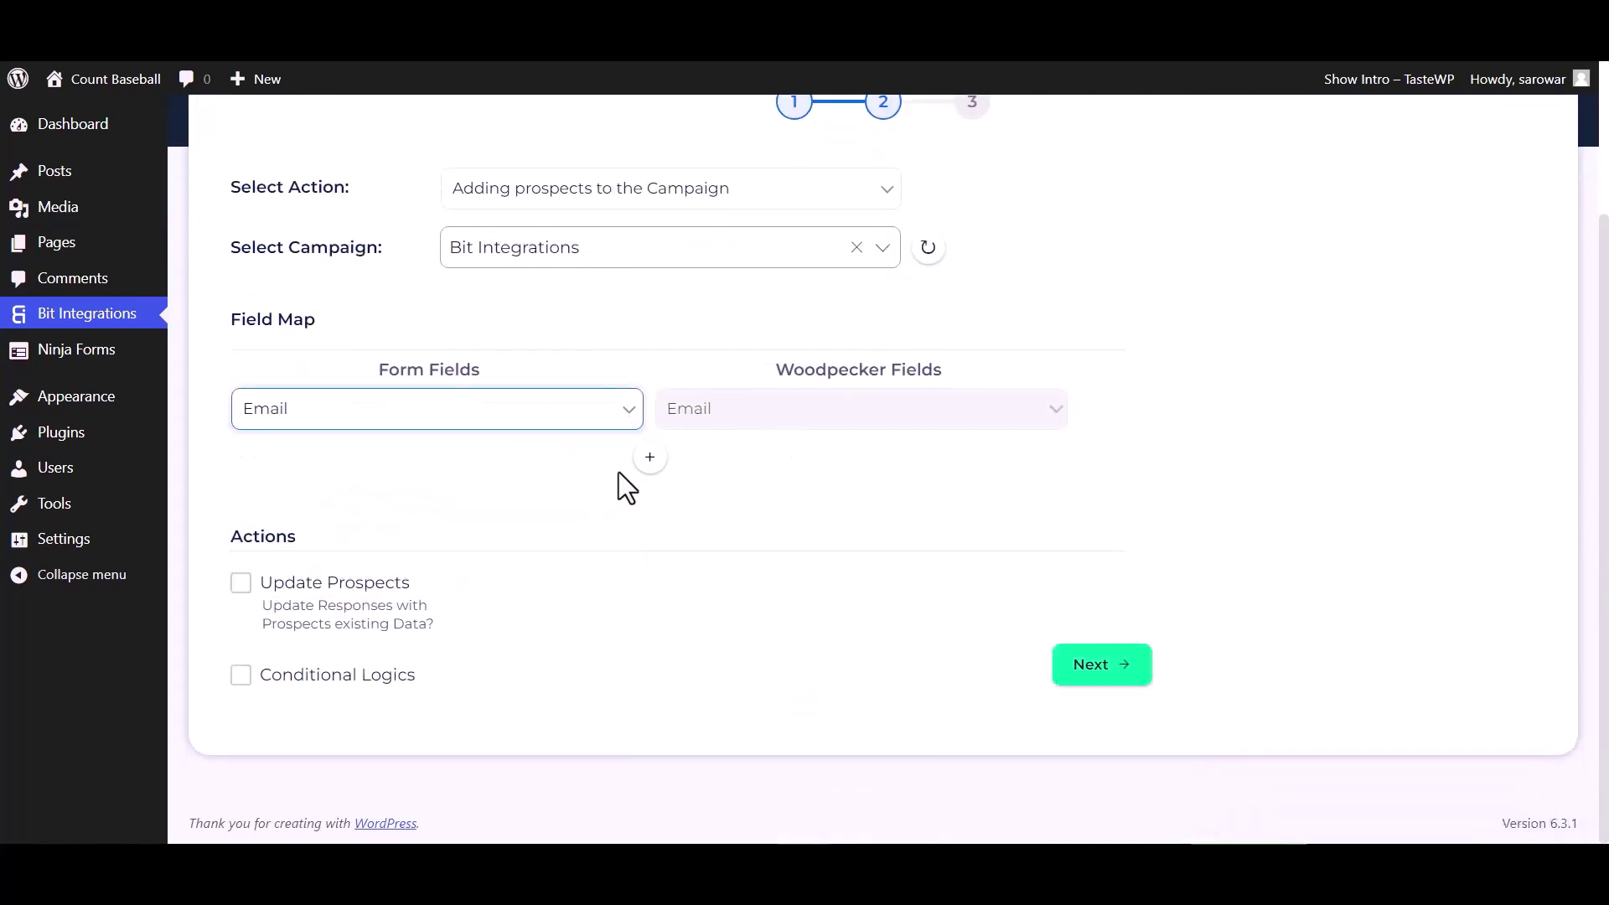
{"action": "left_click", "coordinate": [650, 457]}
{"action": "left_click", "coordinate": [693, 476]}
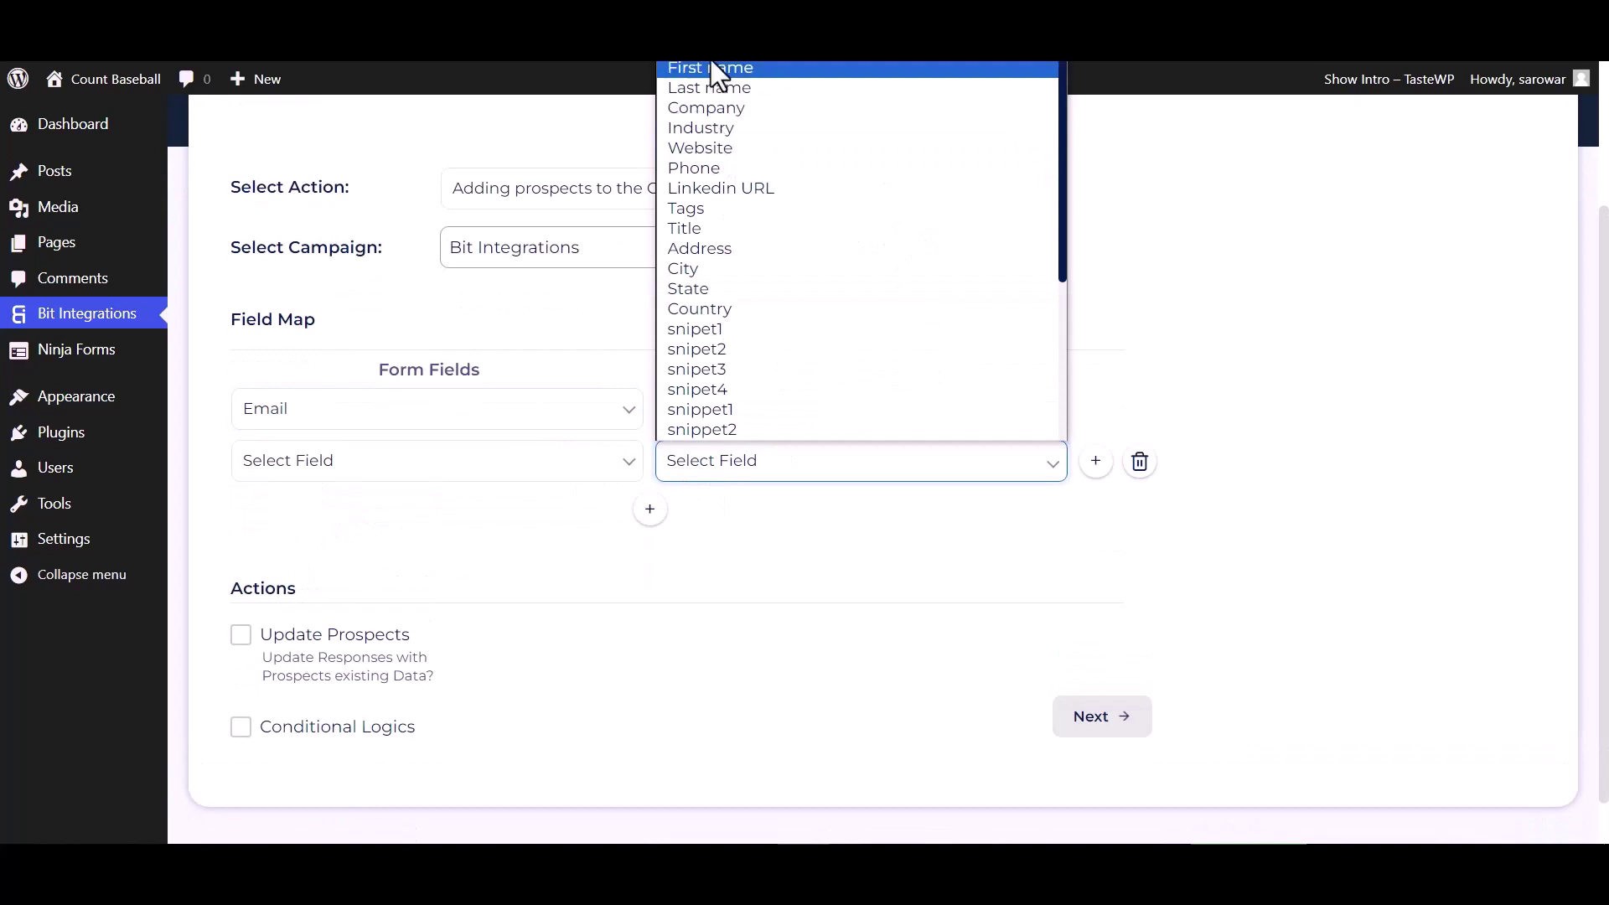
{"action": "left_click", "coordinate": [643, 366]}
{"action": "left_click", "coordinate": [692, 471]}
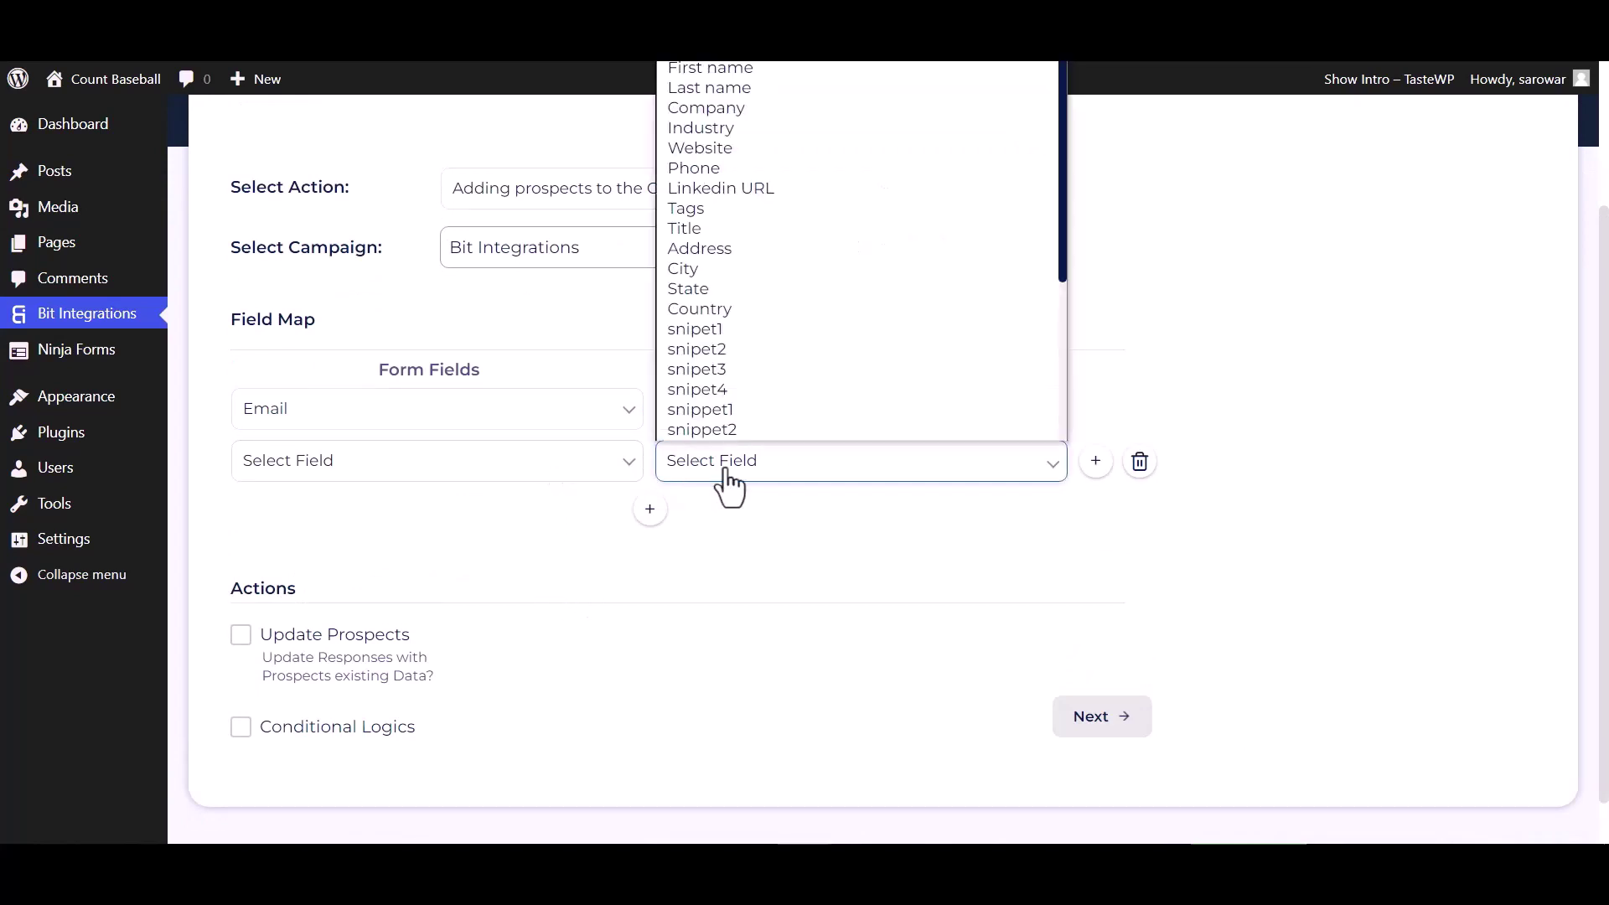
{"action": "left_click", "coordinate": [719, 76]}
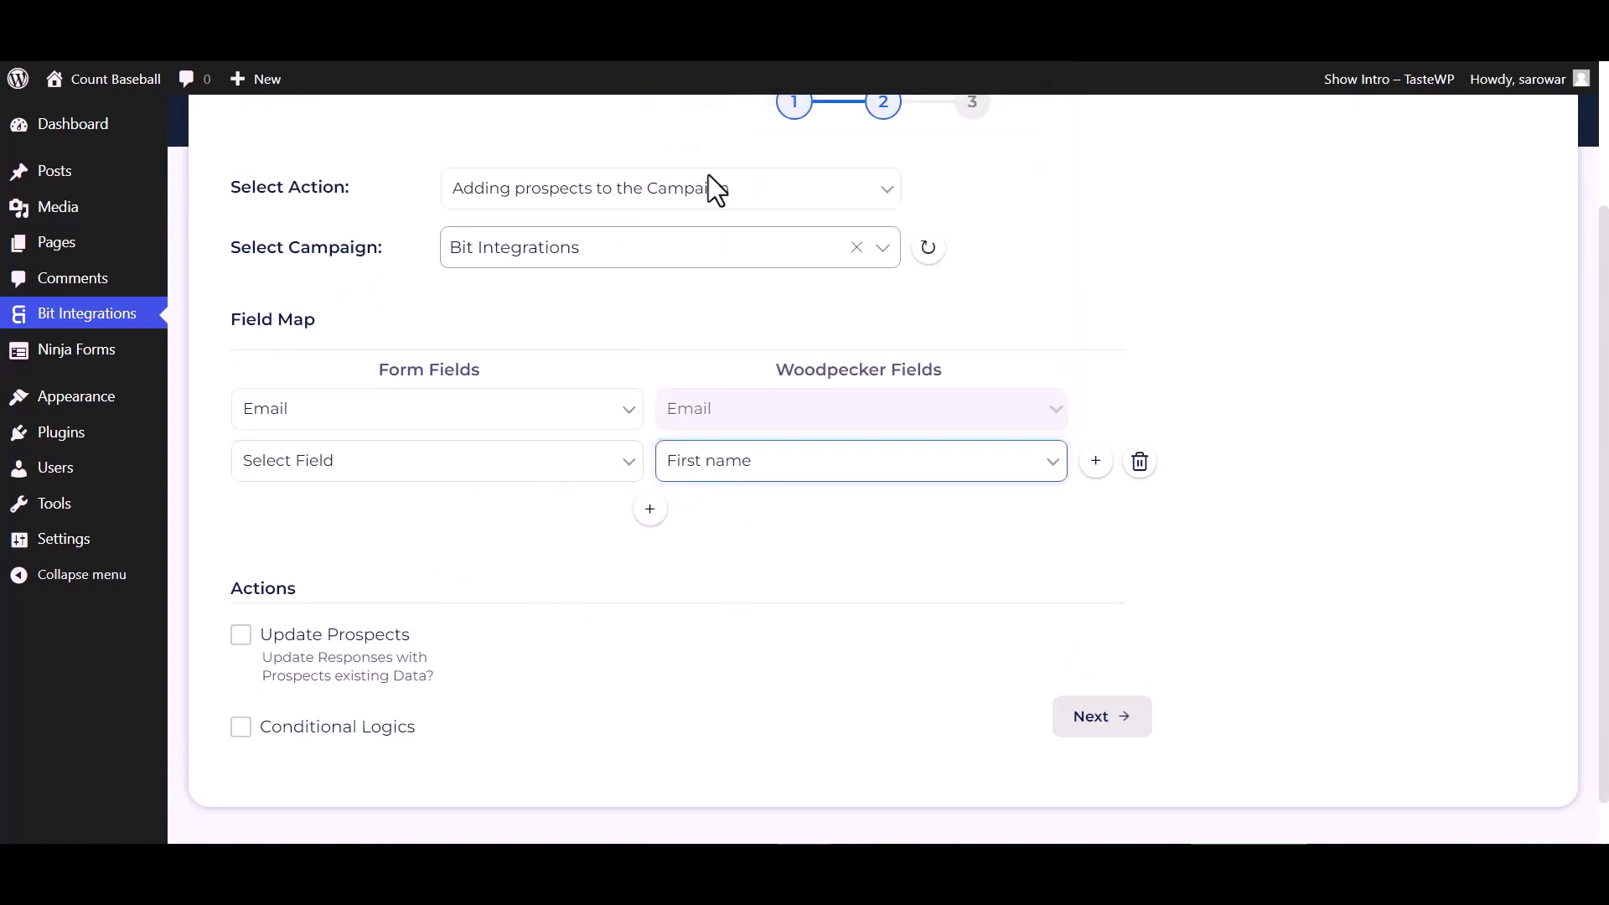
{"action": "left_click", "coordinate": [511, 471]}
{"action": "left_click", "coordinate": [305, 533]}
- Add mapping rows for Last Name to Woodpecker Last name and Phone to Woodpecker Phone
{"action": "left_click", "coordinate": [649, 508]}
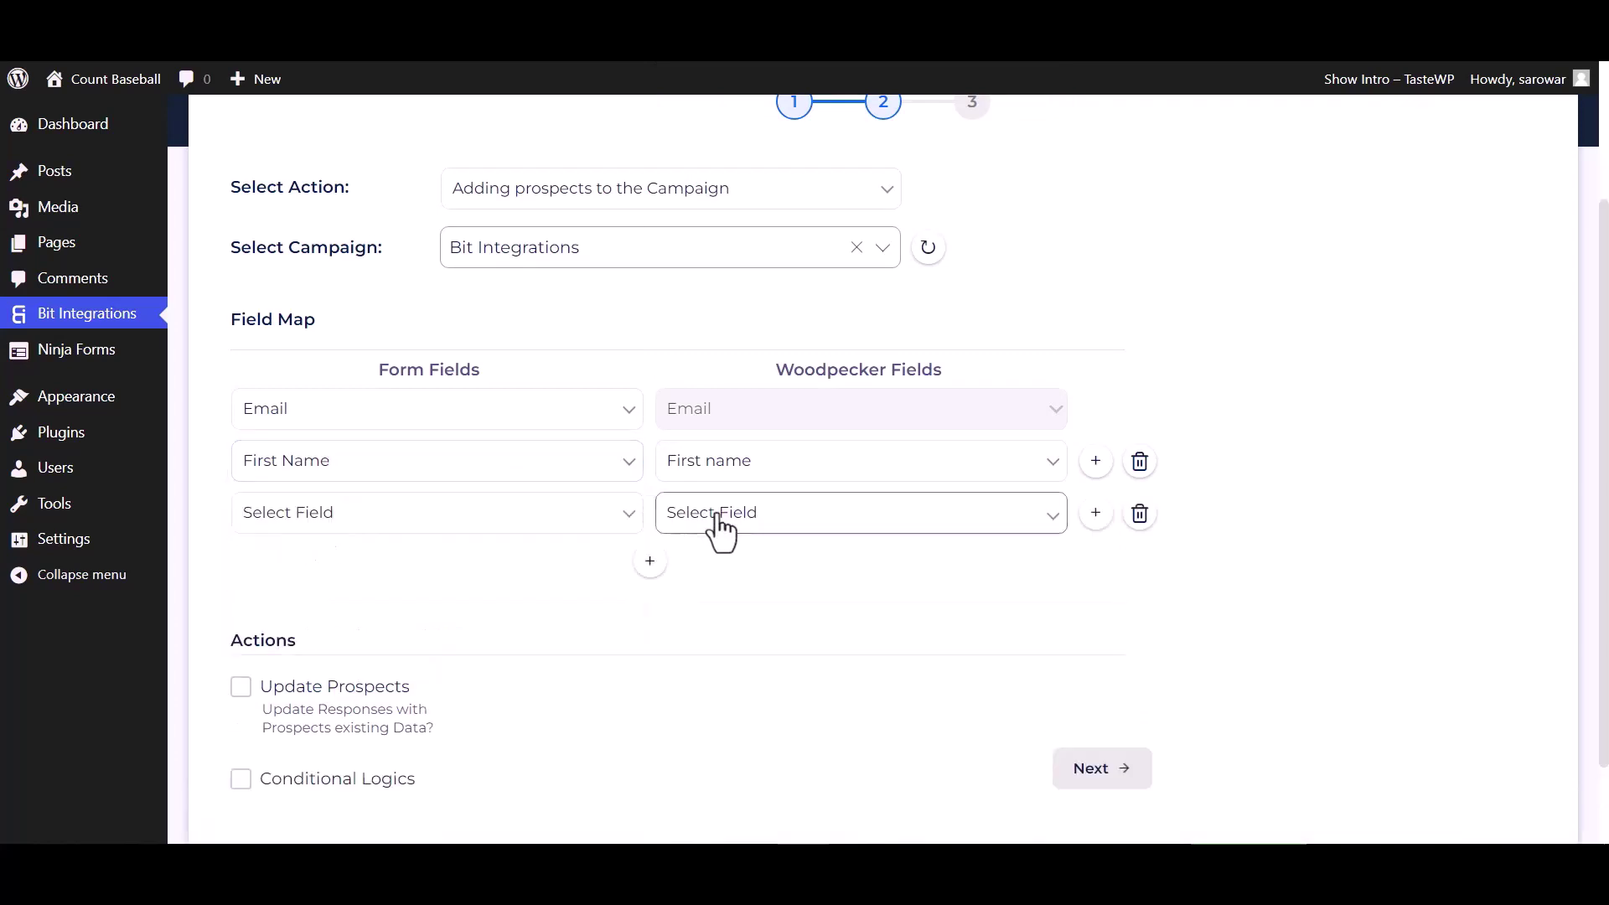
{"action": "left_click", "coordinate": [712, 513]}
{"action": "scroll", "coordinate": [708, 149], "scroll_direction": "up", "scroll_amount": 2}
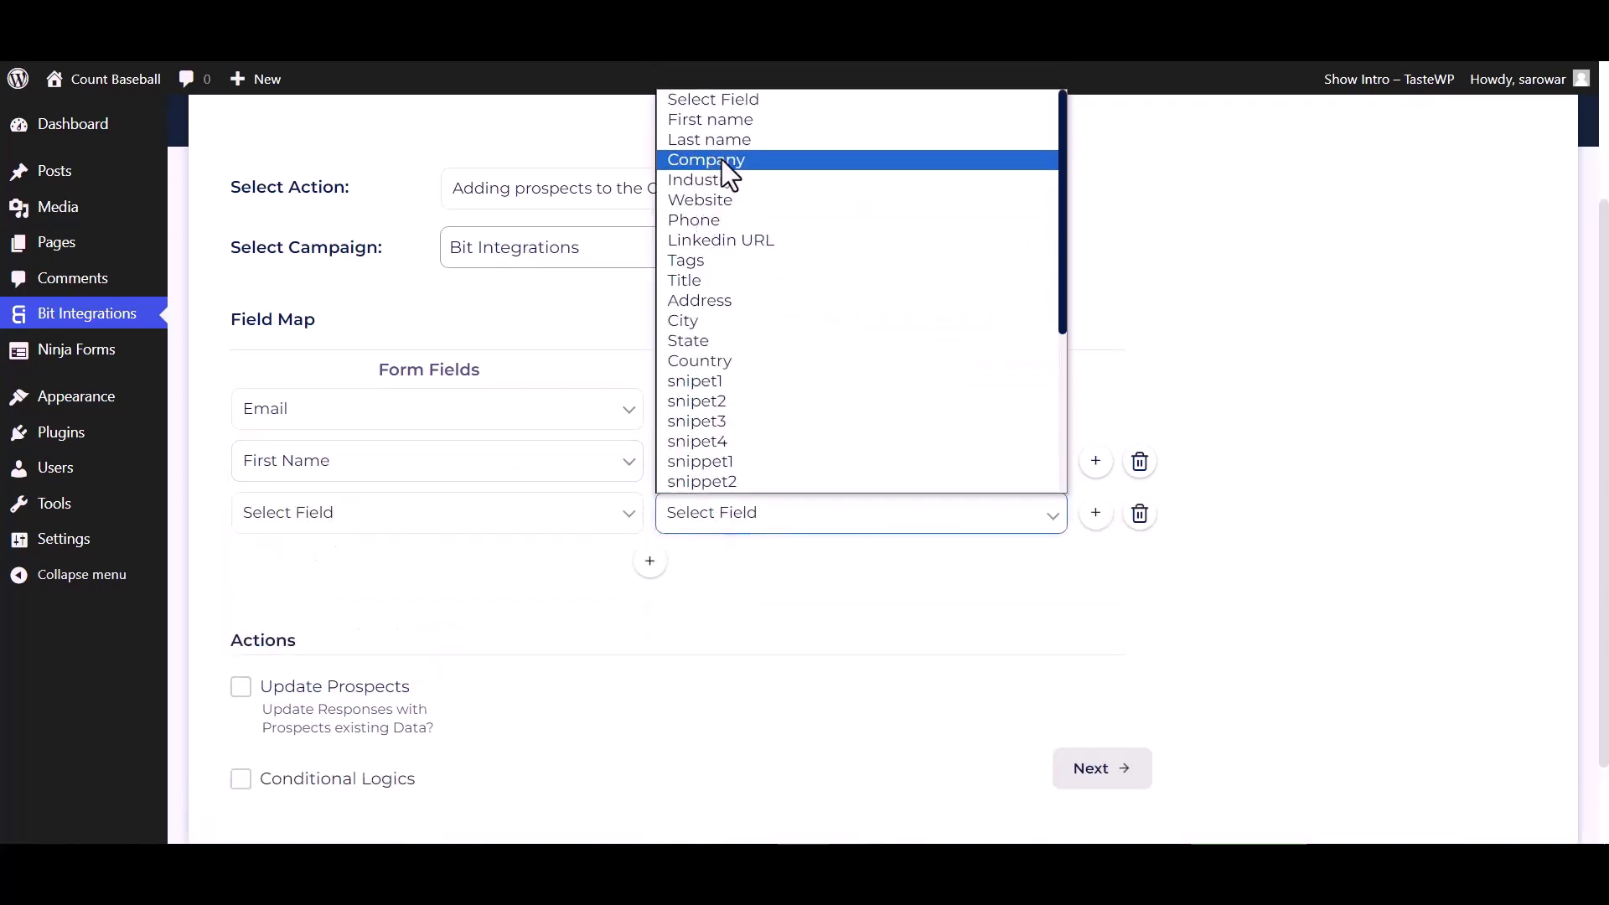
{"action": "left_click", "coordinate": [726, 142]}
{"action": "left_click", "coordinate": [617, 530]}
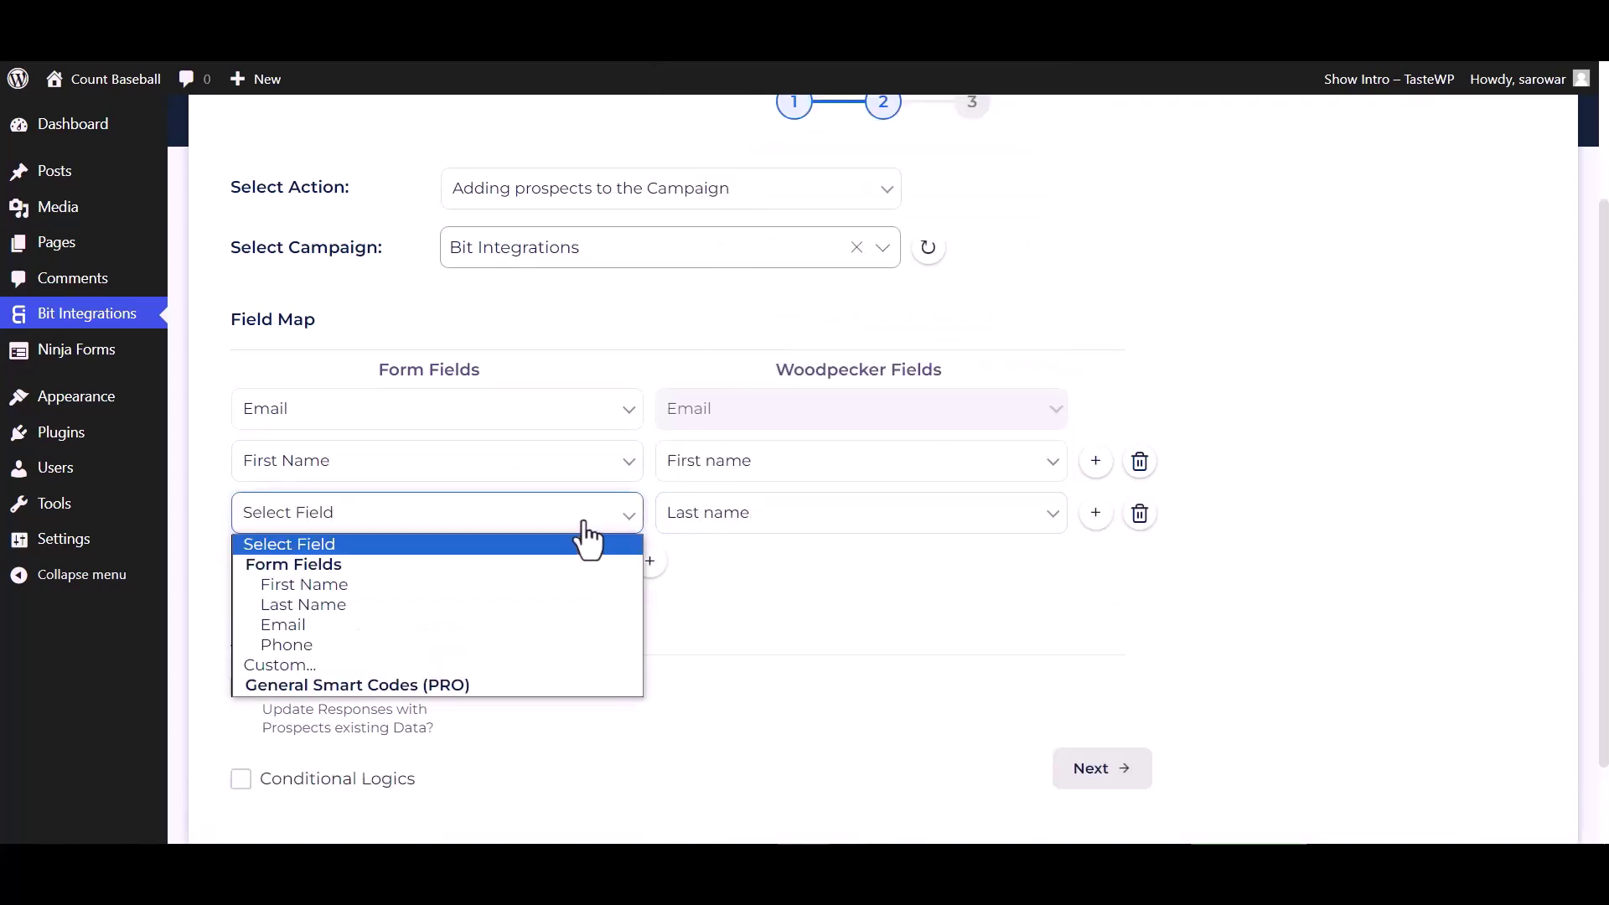
{"action": "left_click", "coordinate": [323, 607]}
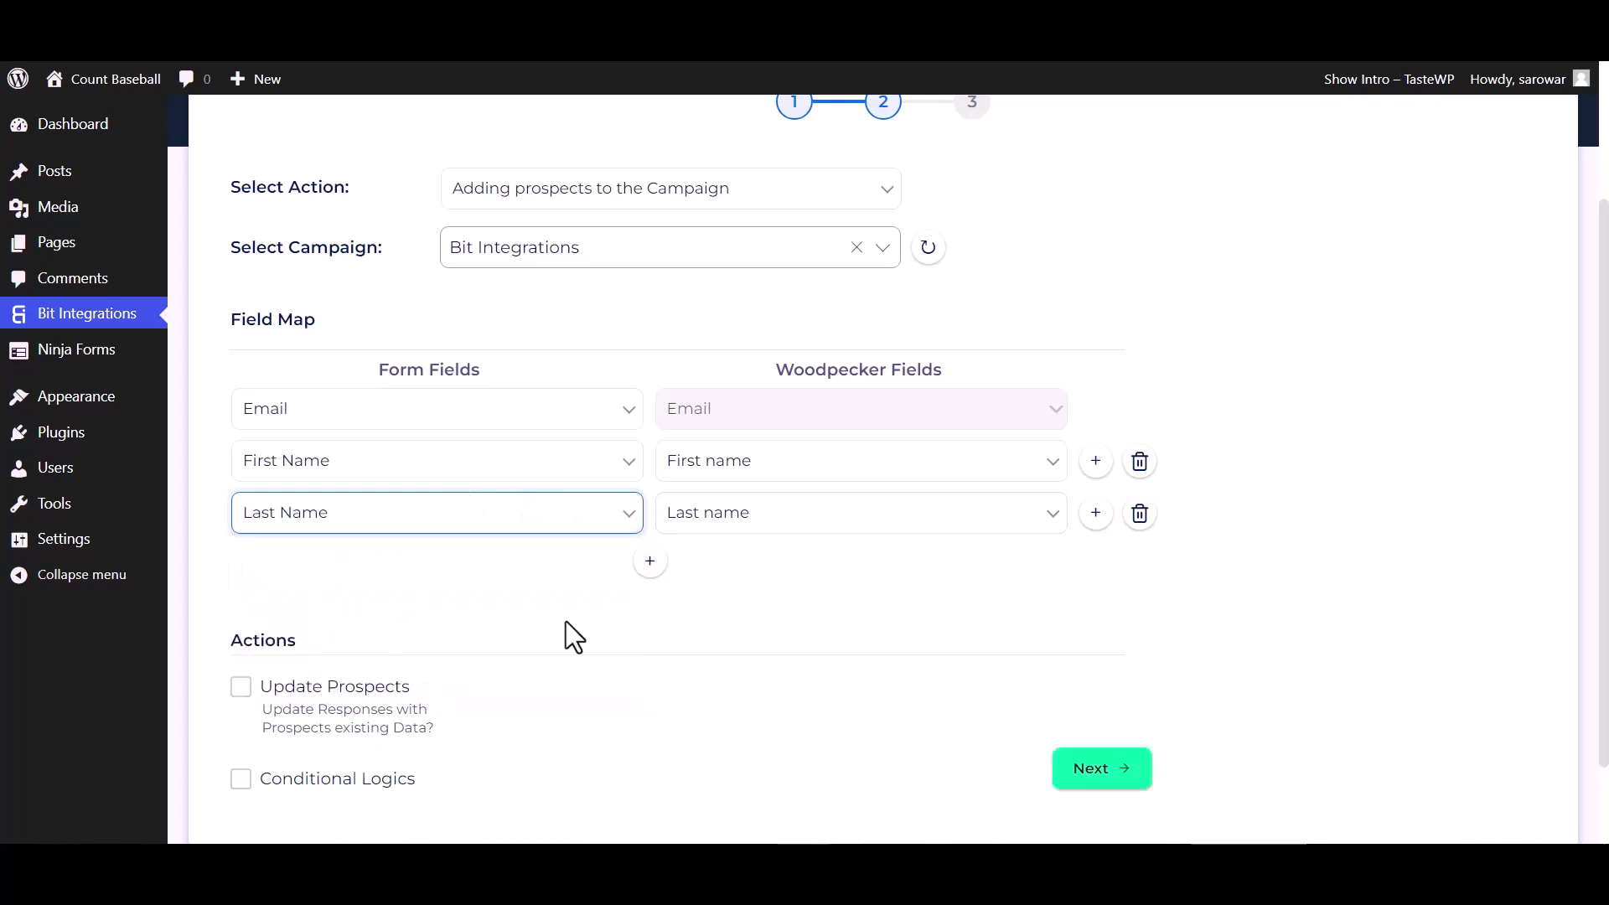
{"action": "left_click", "coordinate": [650, 560]}
{"action": "left_click", "coordinate": [688, 570]}
{"action": "scroll", "coordinate": [729, 411], "scroll_direction": "down", "scroll_amount": 1}
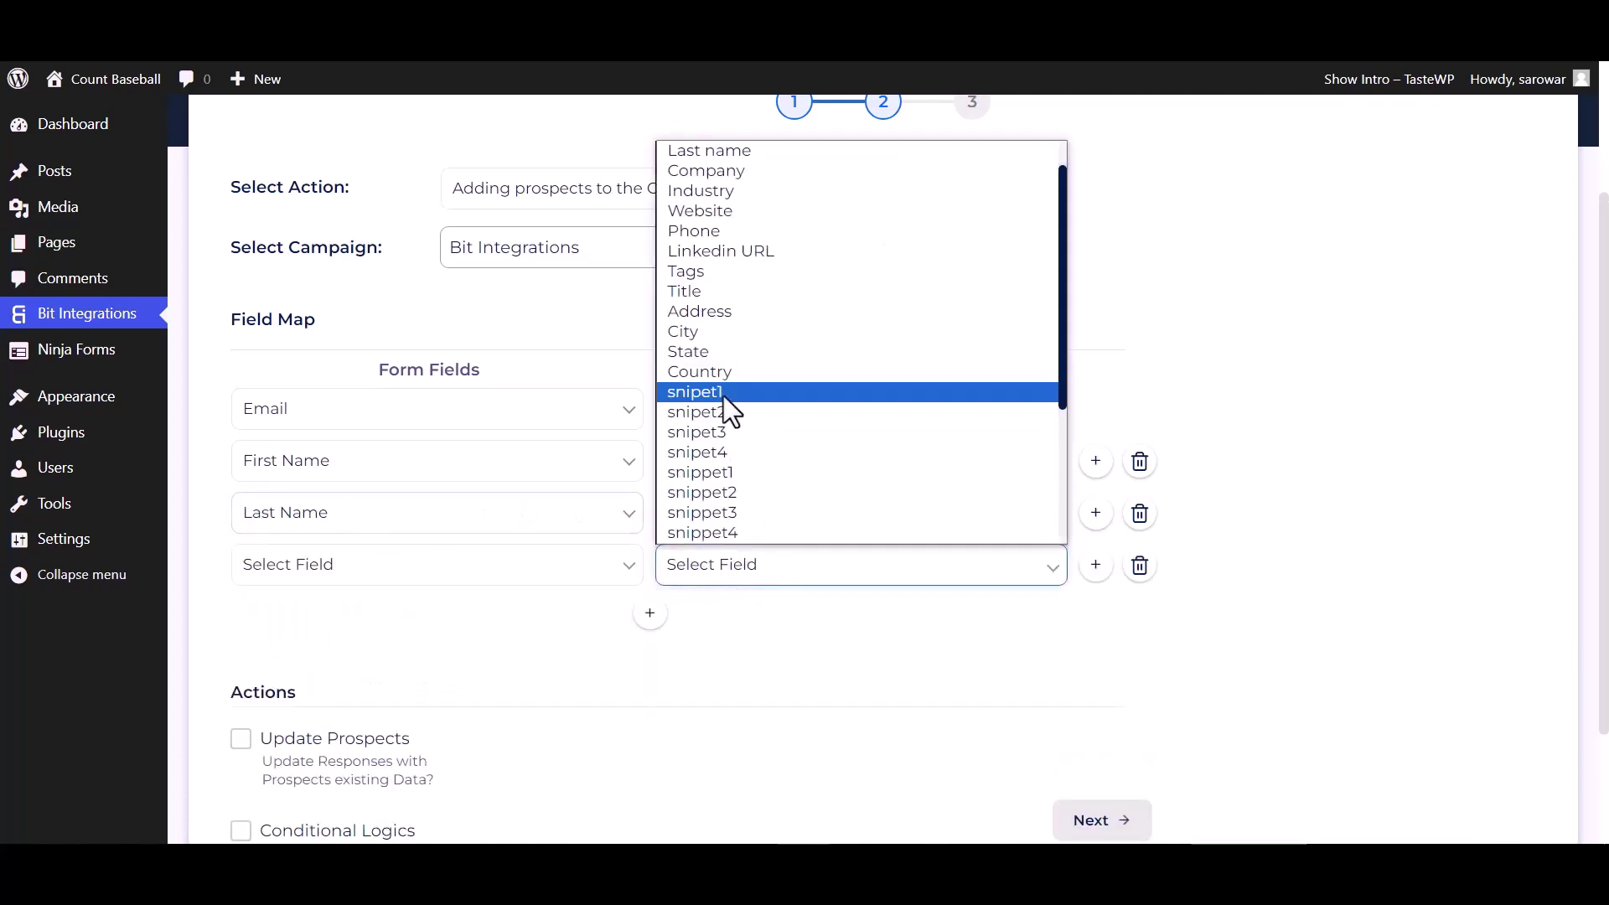
{"action": "left_click", "coordinate": [719, 239]}
{"action": "left_click", "coordinate": [603, 569]}
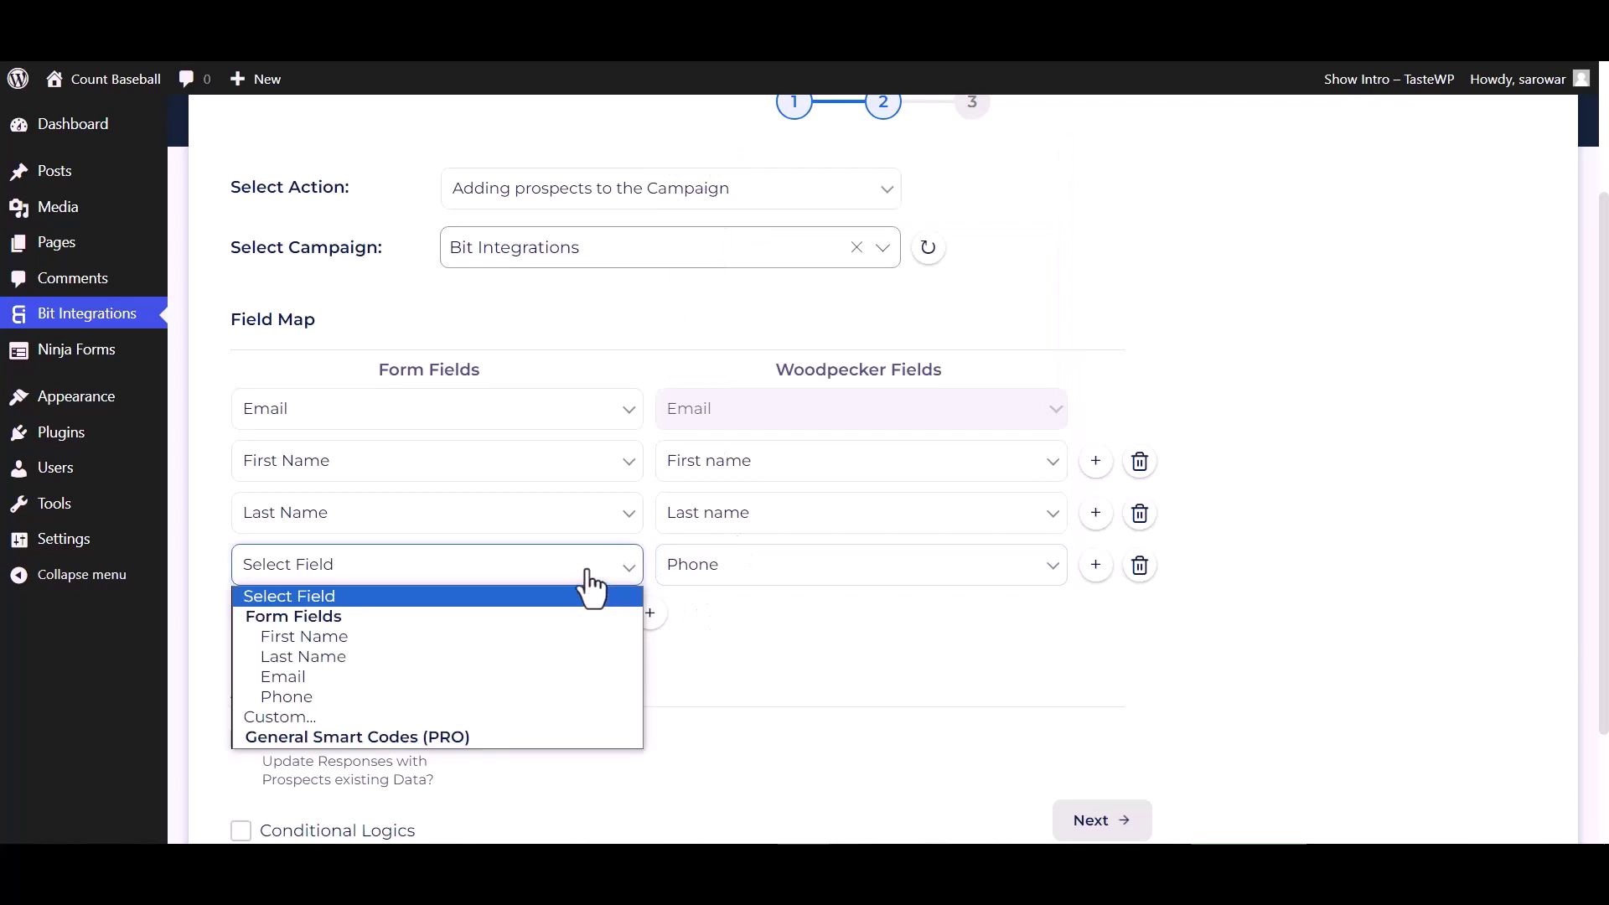
{"action": "left_click", "coordinate": [319, 696]}
{"action": "scroll", "coordinate": [682, 657], "scroll_direction": "down", "scroll_amount": 2}
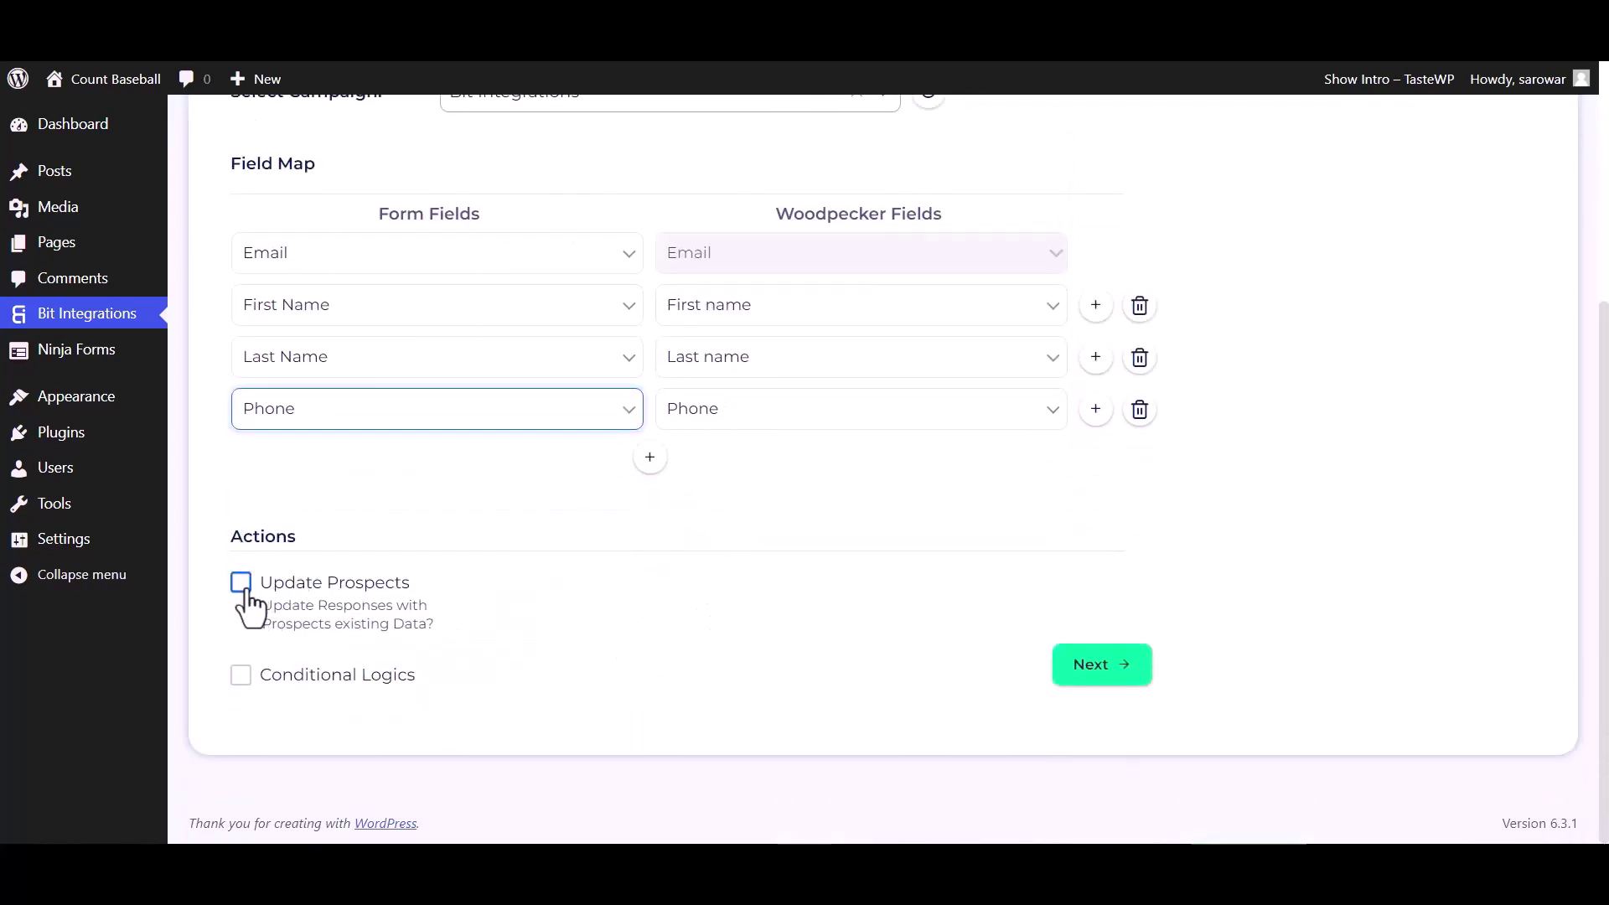
- Leave Conditional Logics unticked and complete the Woodpecker integration with Finish & Save
{"action": "left_click", "coordinate": [240, 677]}
{"action": "scroll", "coordinate": [733, 695], "scroll_direction": "down", "scroll_amount": 3}
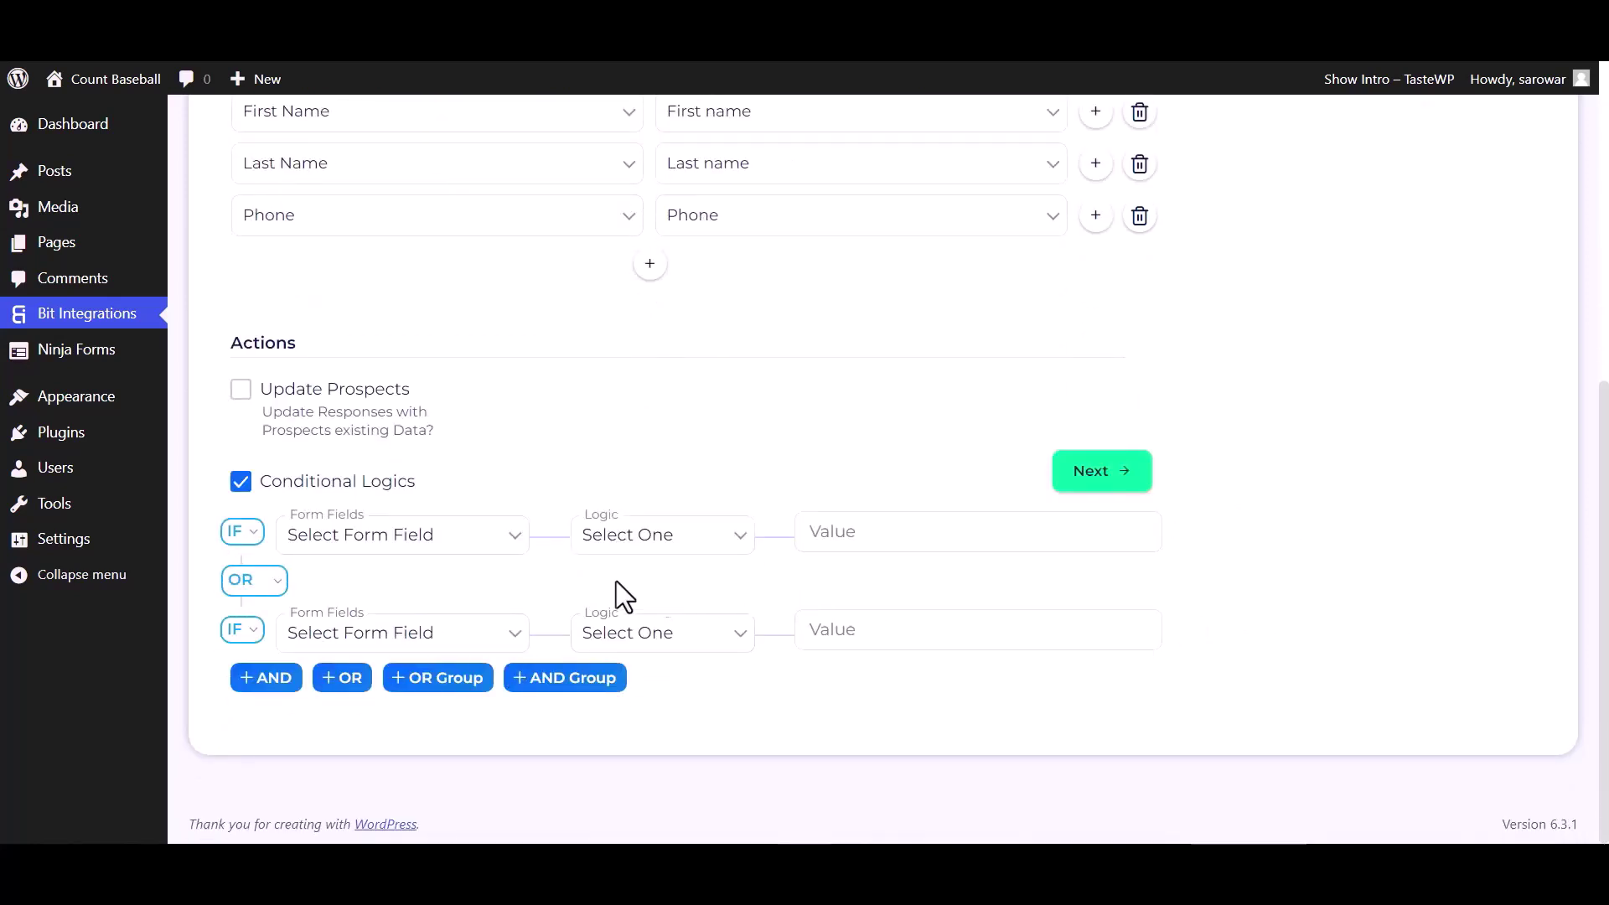
{"action": "left_click", "coordinate": [241, 486]}
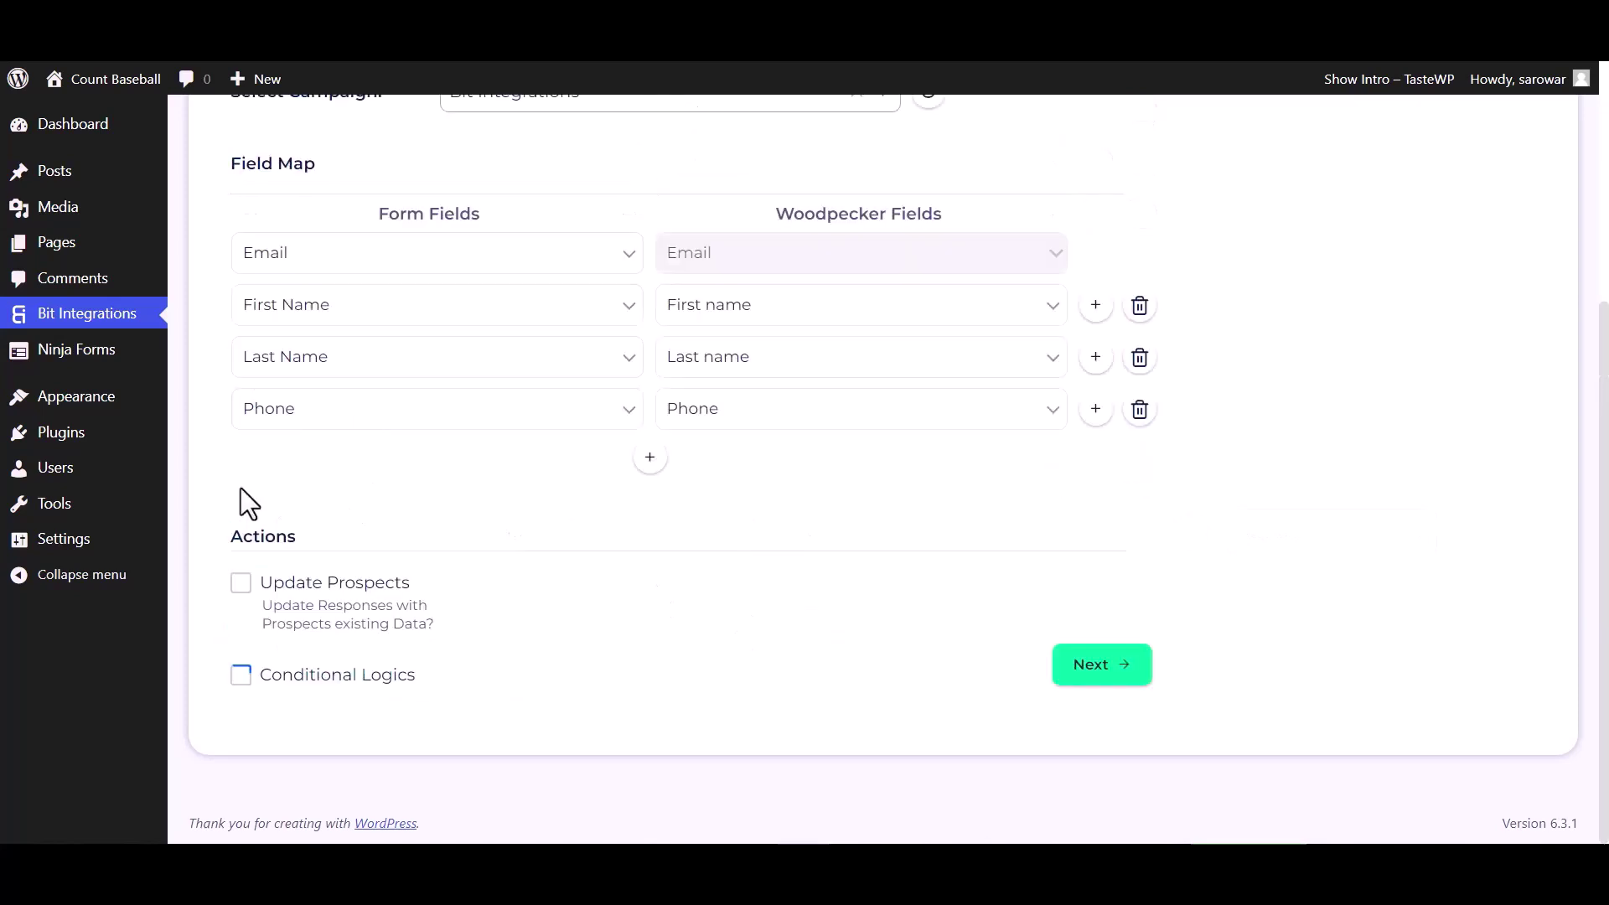
{"action": "left_click", "coordinate": [1080, 667]}
{"action": "left_click", "coordinate": [833, 402]}
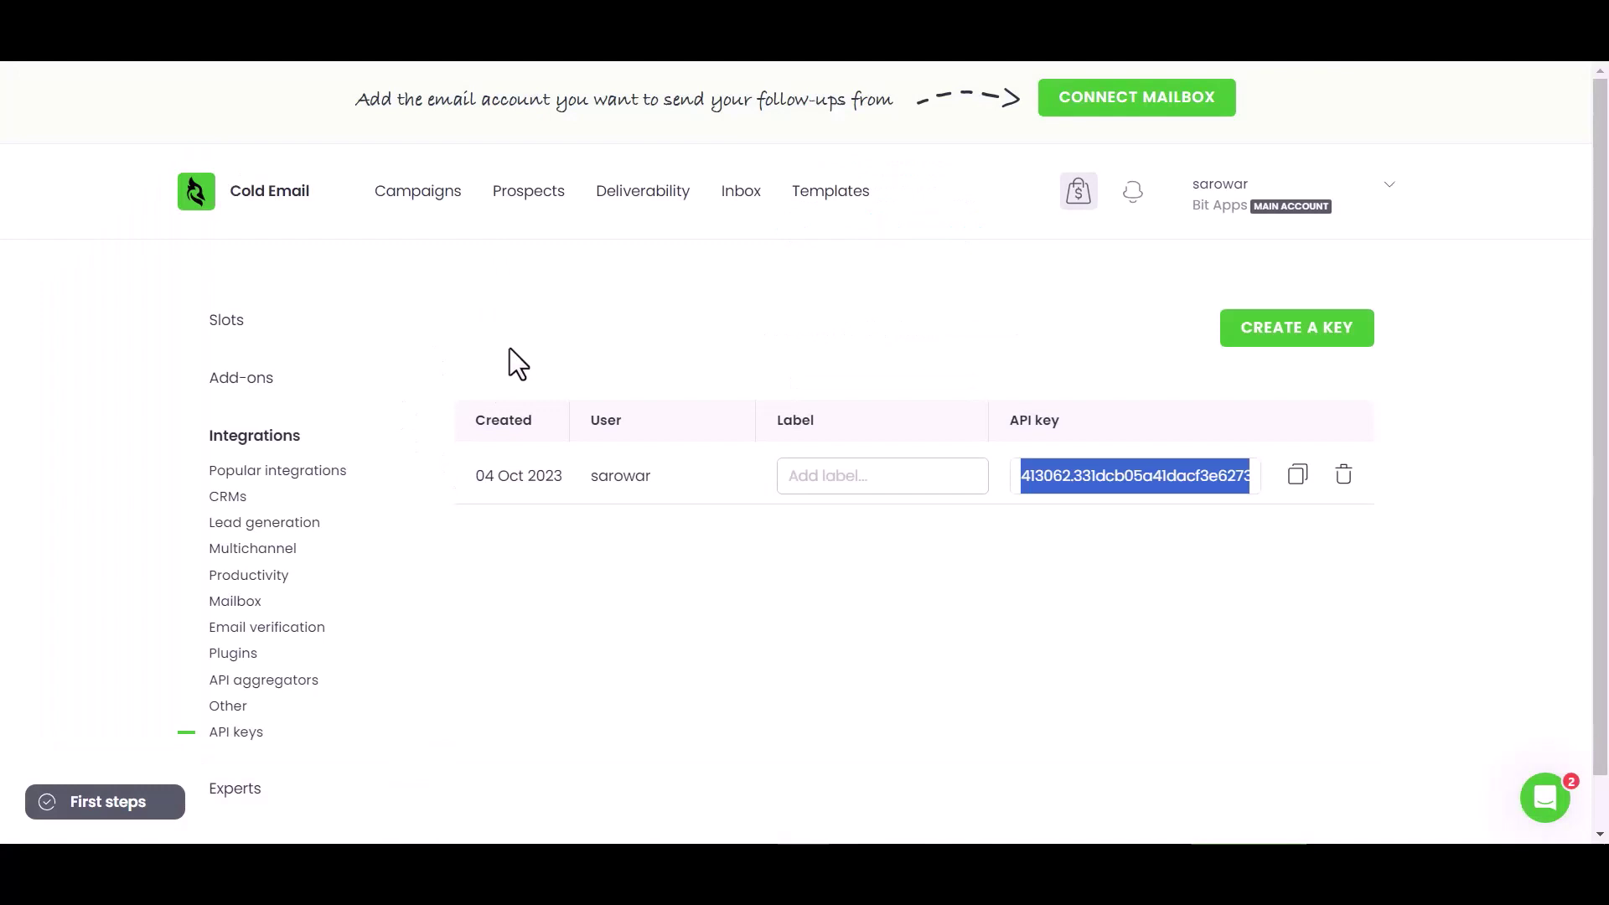
- Show Woodpecker's Prospects list and widen the PHONE and EMAIL columns to display full values
{"action": "left_click", "coordinate": [545, 201]}
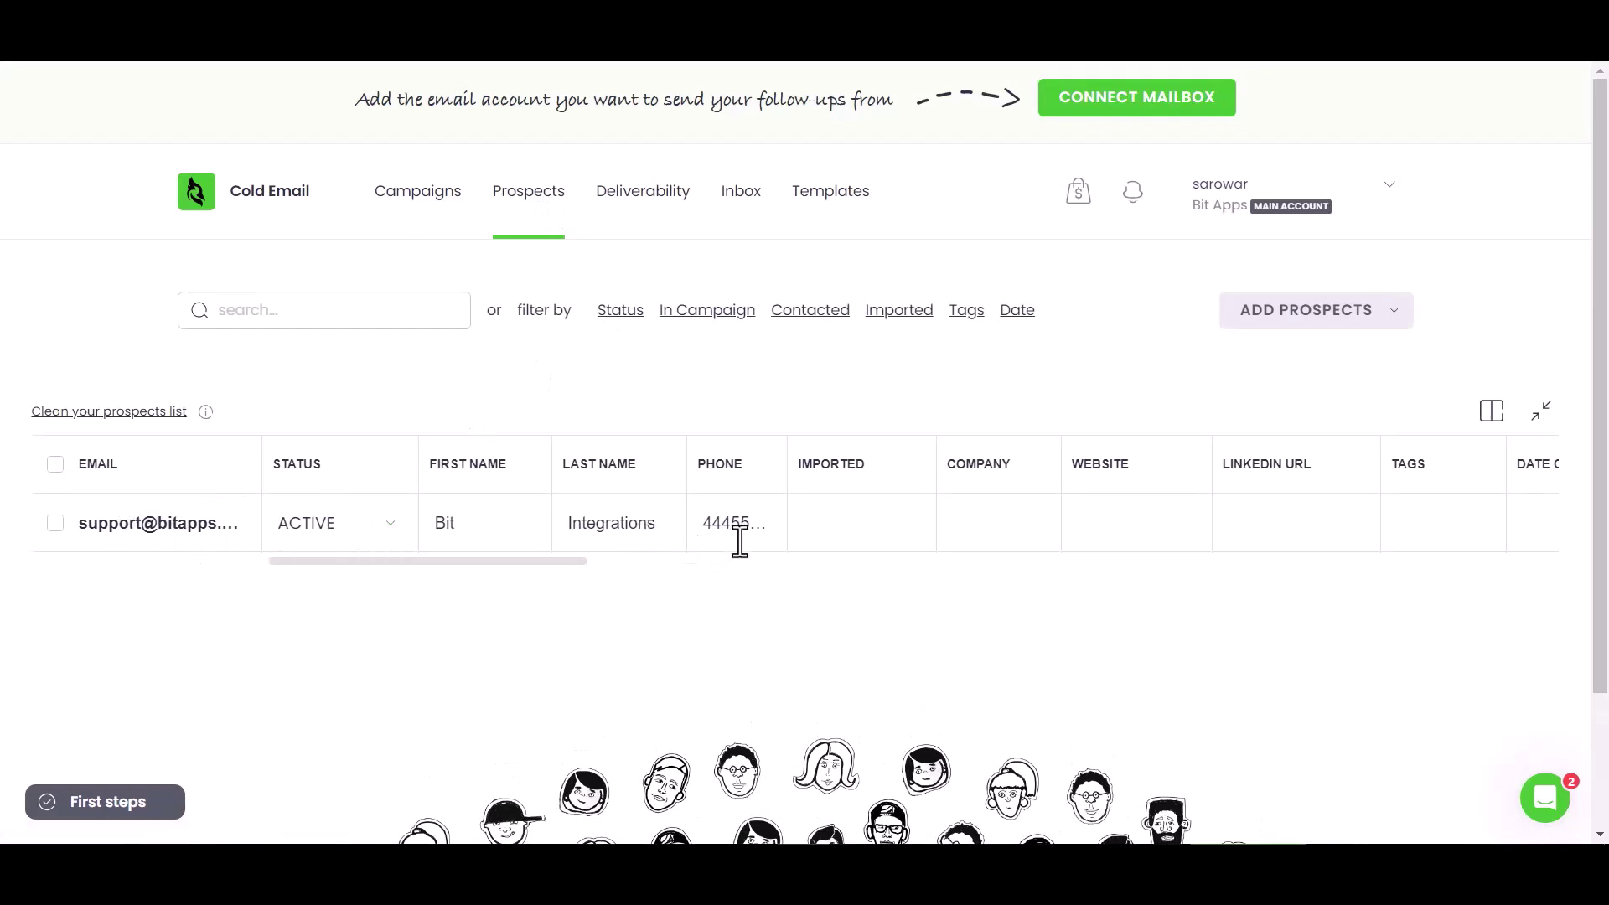
{"action": "left_click_drag", "start_coordinate": [787, 456], "coordinate": [833, 457]}
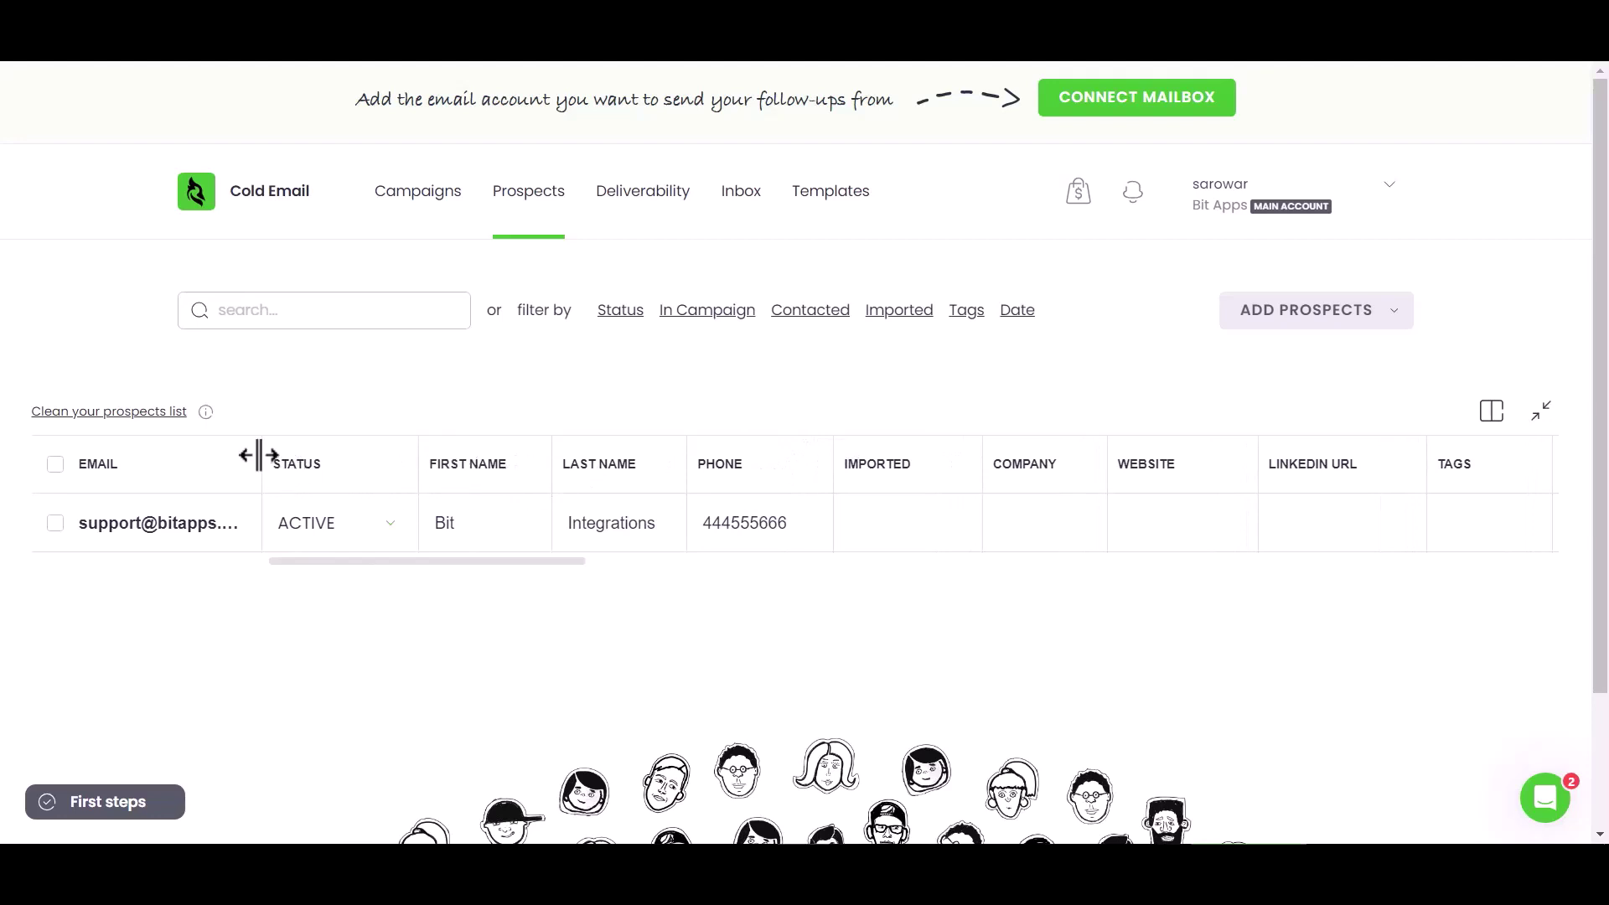
{"action": "left_click_drag", "start_coordinate": [259, 455], "coordinate": [319, 462]}
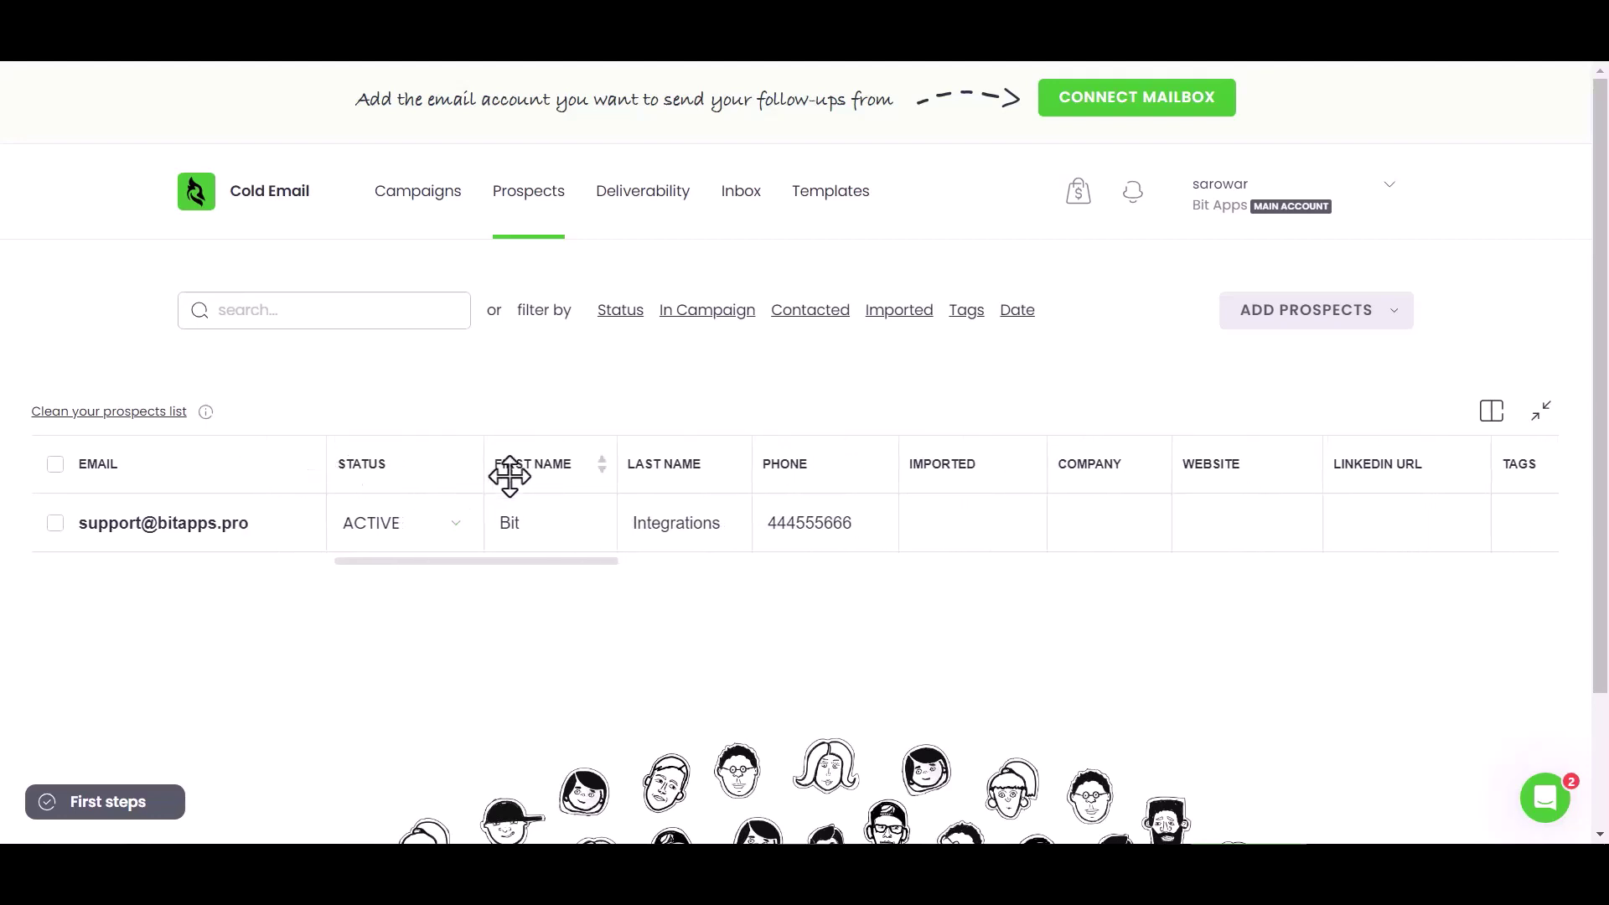